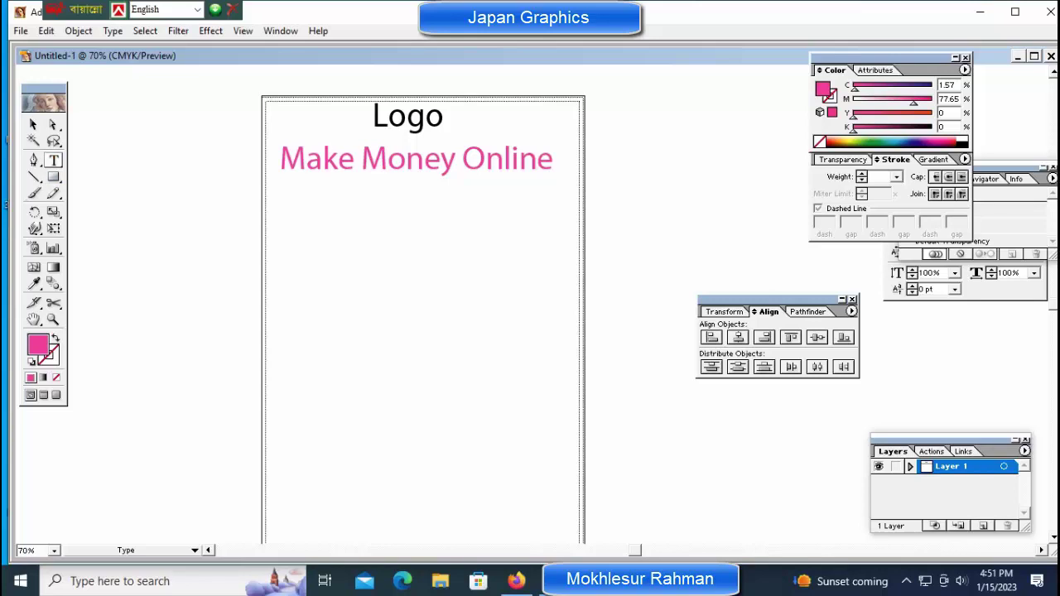
Add the letter "S" as text below the "Make Money Online" heading and enlarge it to about 241 pt
left_click(407, 308)
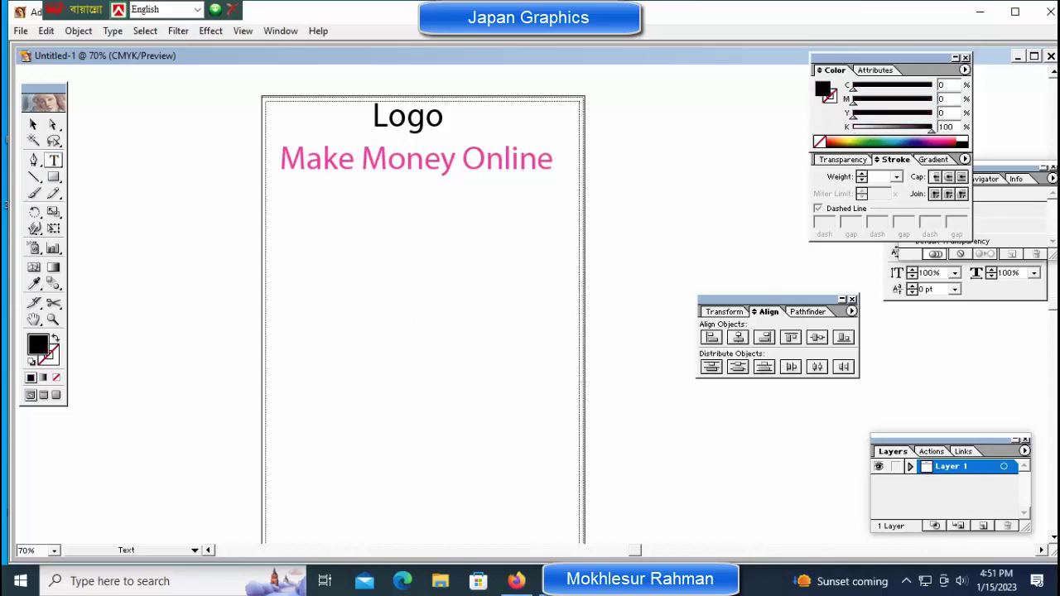
type("S")
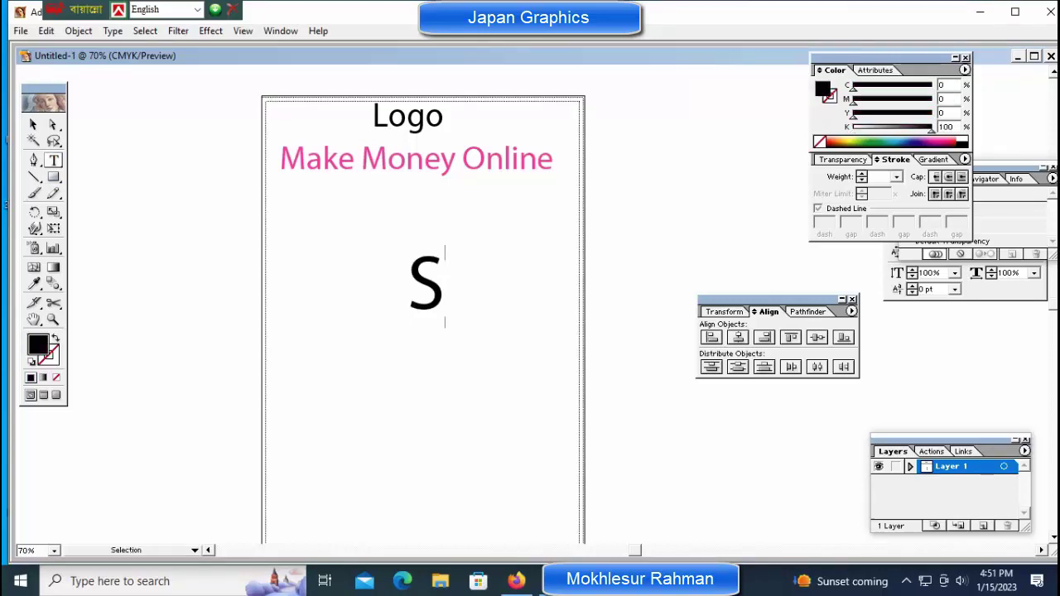
left_click_drag(427, 284, 389, 286)
mouse_move(409, 247)
left_mouse_down()
mouse_move(422, 218)
mouse_move(399, 258)
left_mouse_up()
key("ctrl")
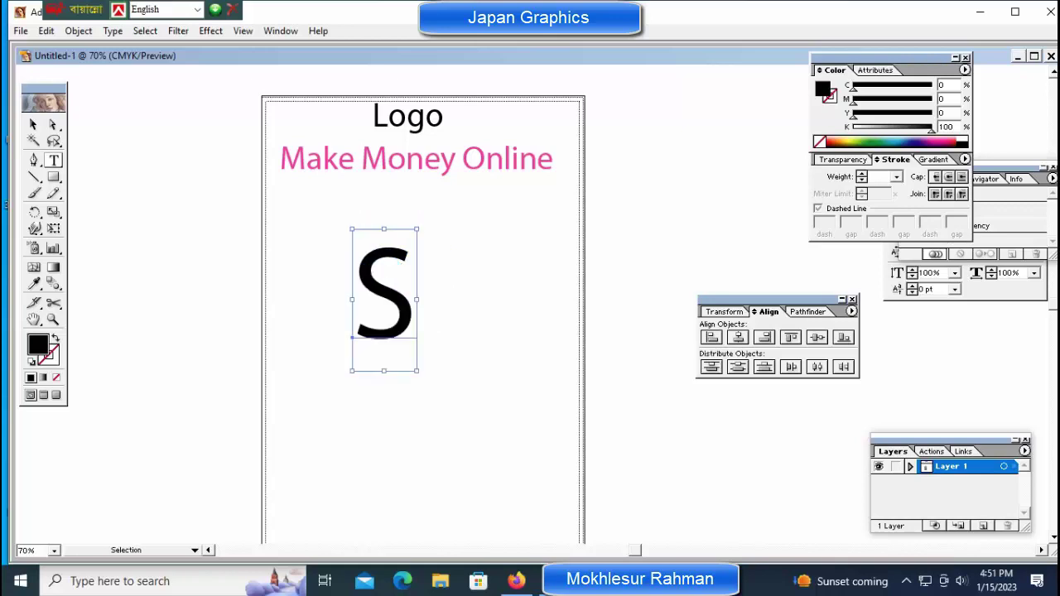
Try out several fonts on the large "S" and set it to Noto Sans Regular
key("ctrl+t")
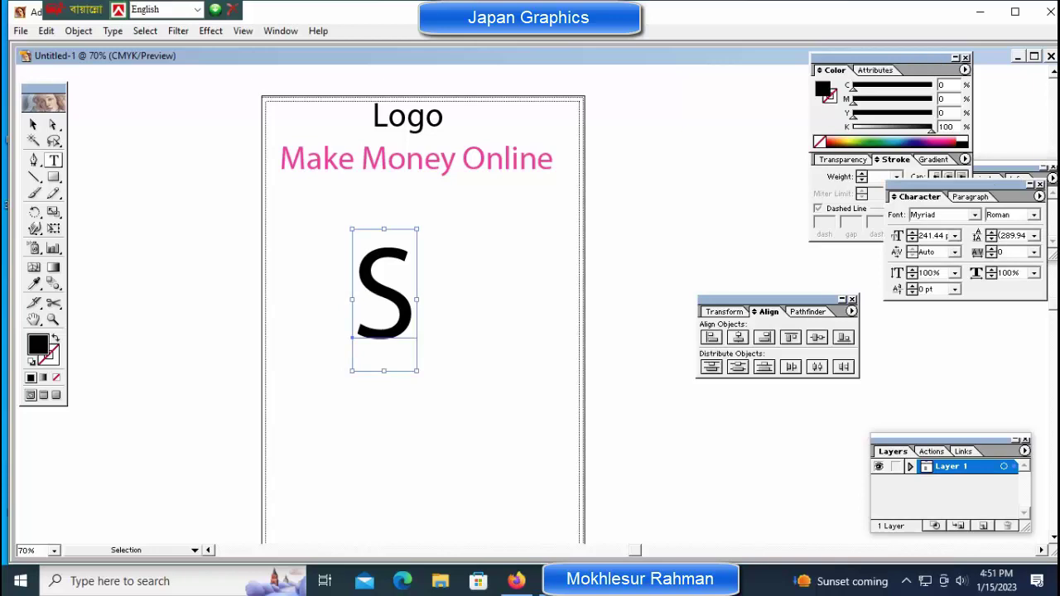
left_click_drag(952, 184, 777, 176)
double_click(748, 205)
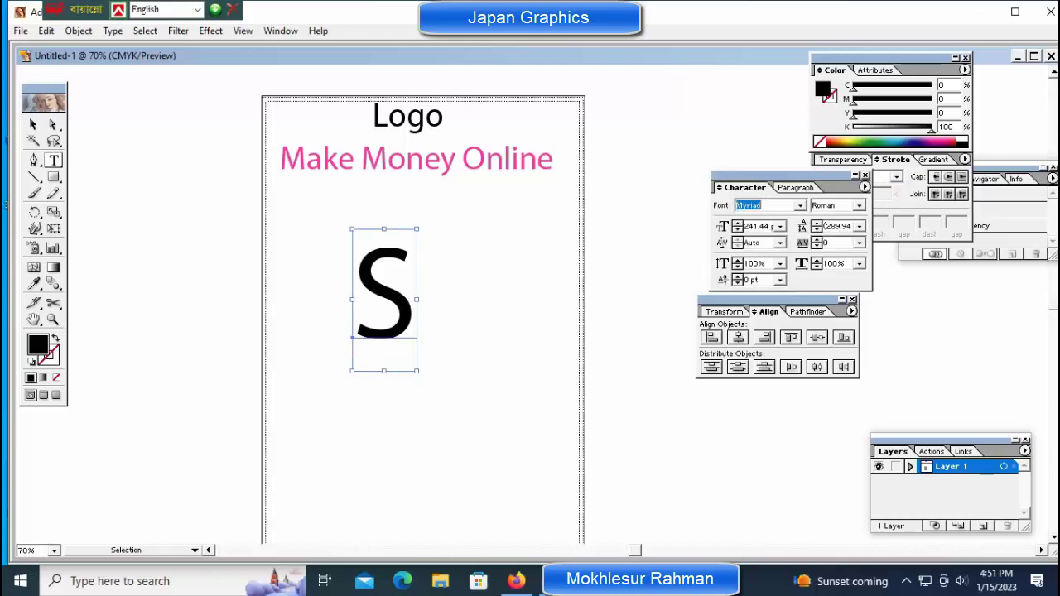
key("Down")
key("Down")
key("Down")
key("Down")
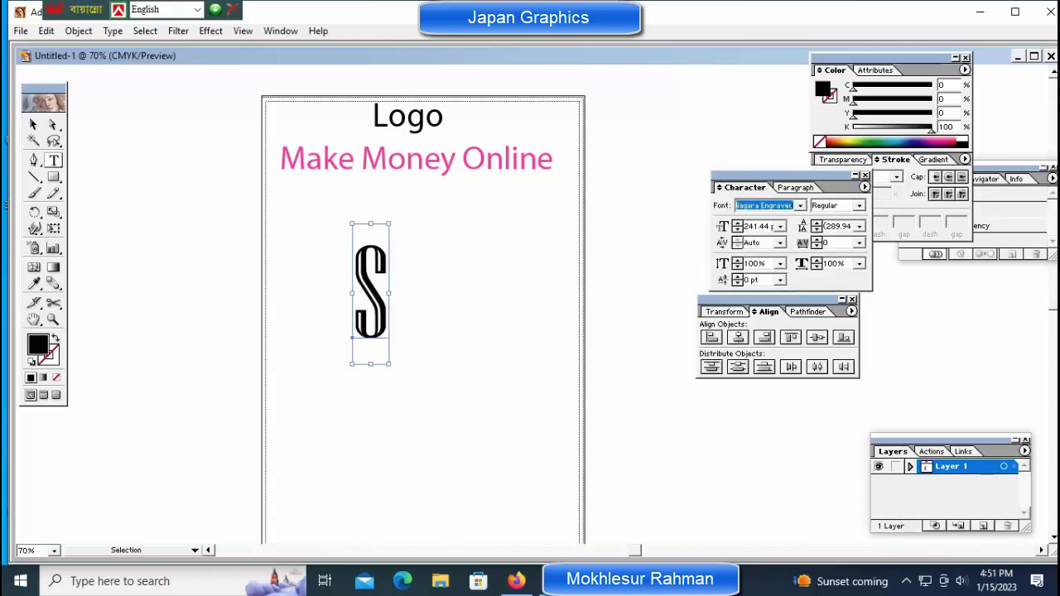
key("Down")
key("Down")
key("Down")
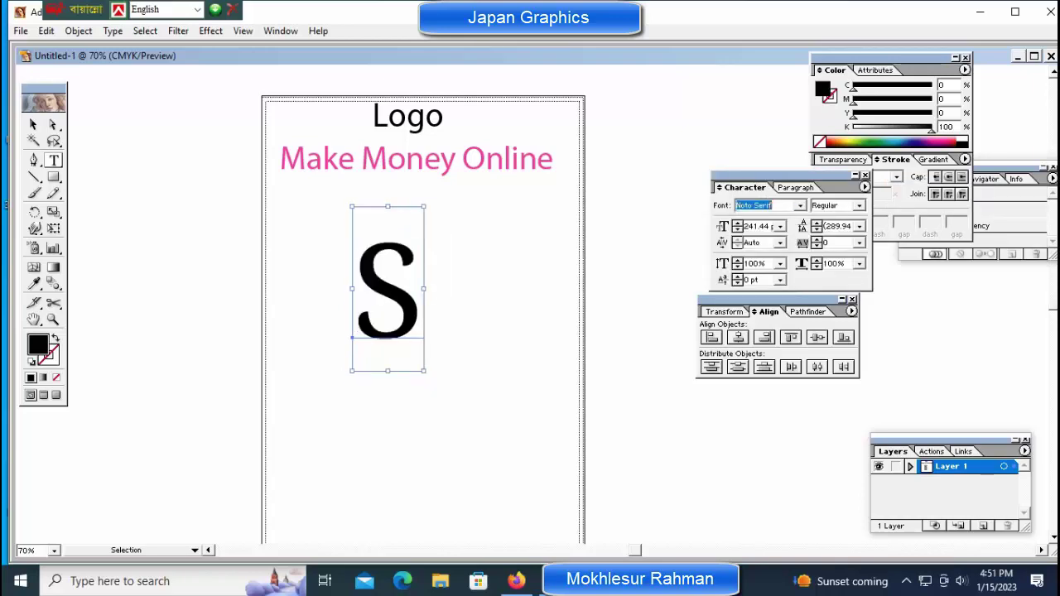
key("Up")
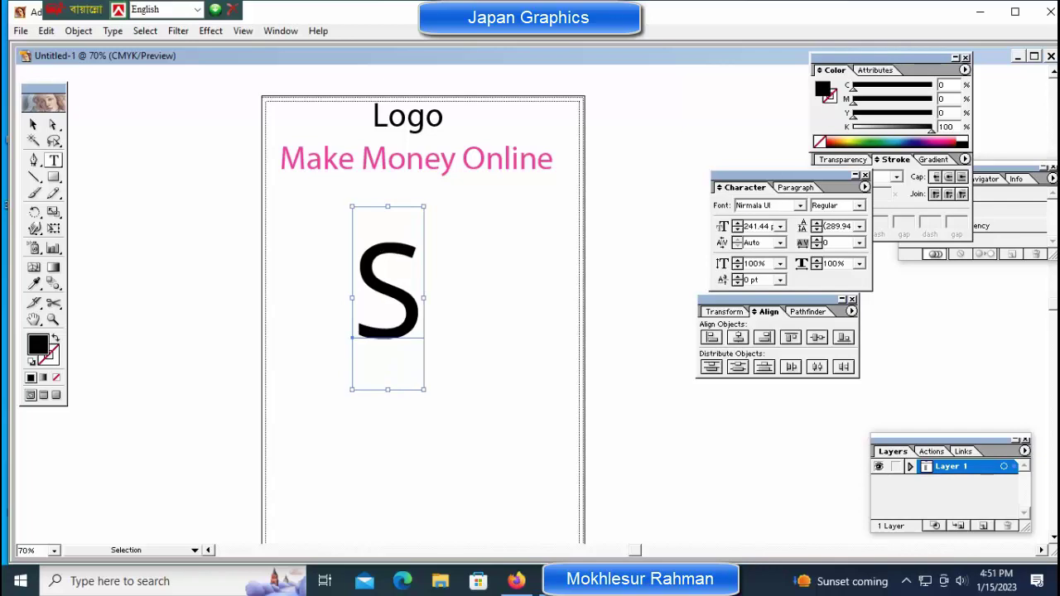
key("Down")
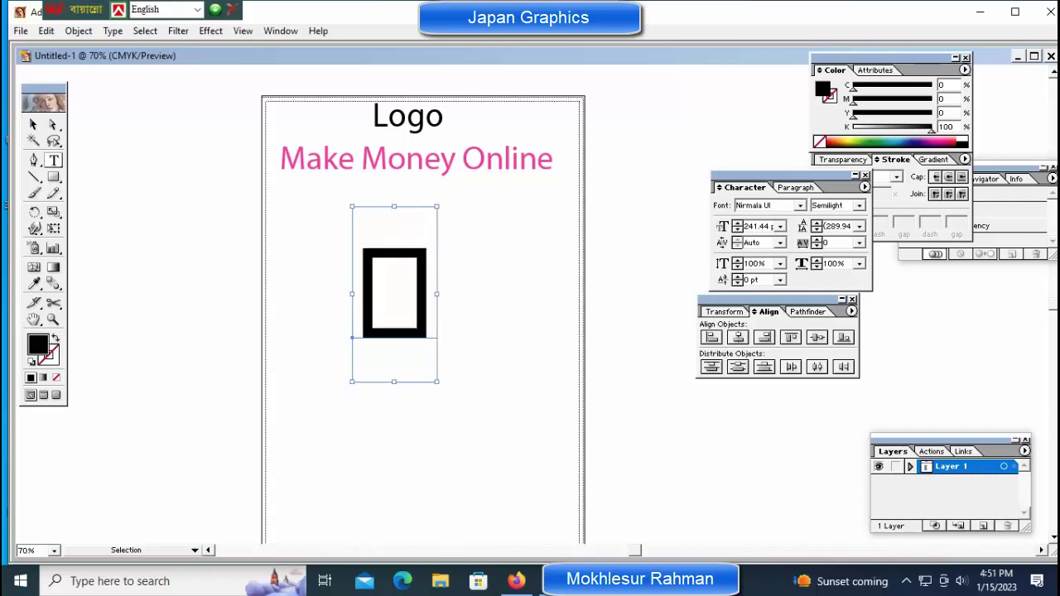
key("Down")
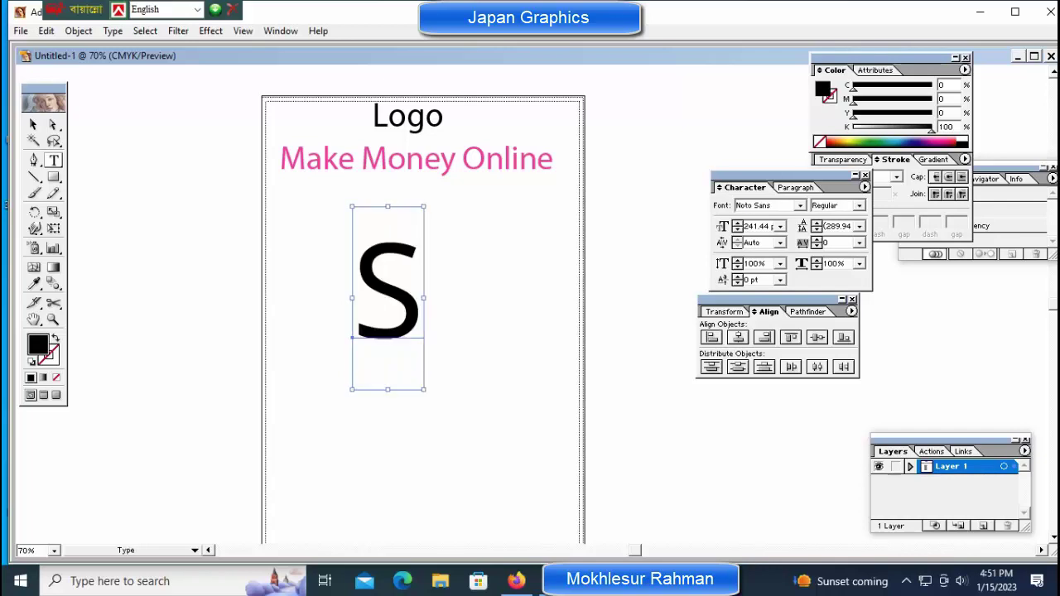
Move the large "S" off the page into the empty area beside its left edge and deselect it
key("ctrl+shift+a")
left_click_drag(388, 289, 179, 262)
key("ctrl+shift+a")
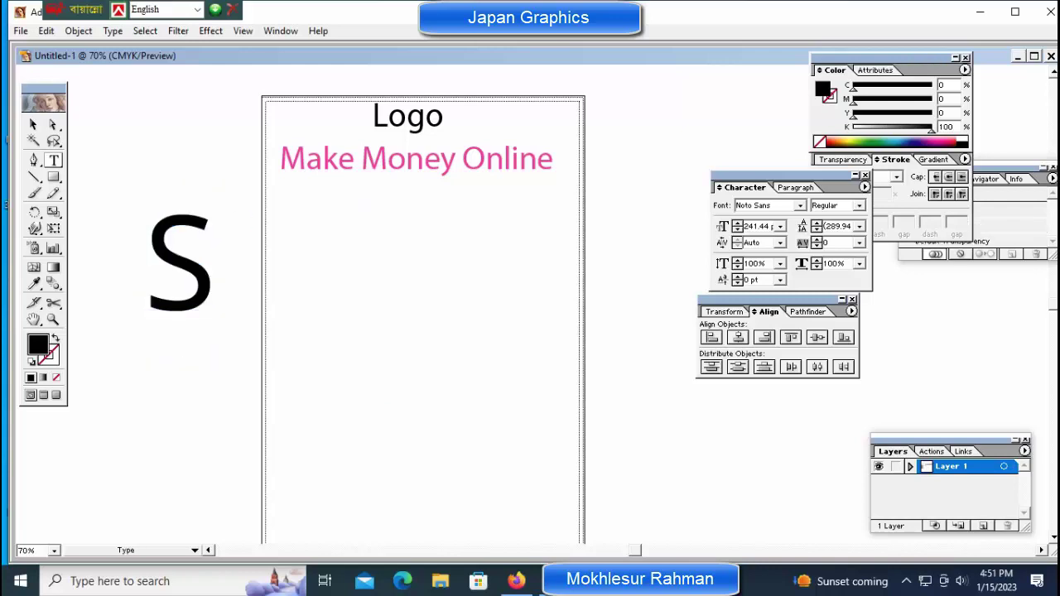
Draw a large rounded rectangle centred below the "Make Money Online" heading and fill it with green (C 95.29, Y 99.61)
key("m")
left_click_drag(53, 176, 88, 179)
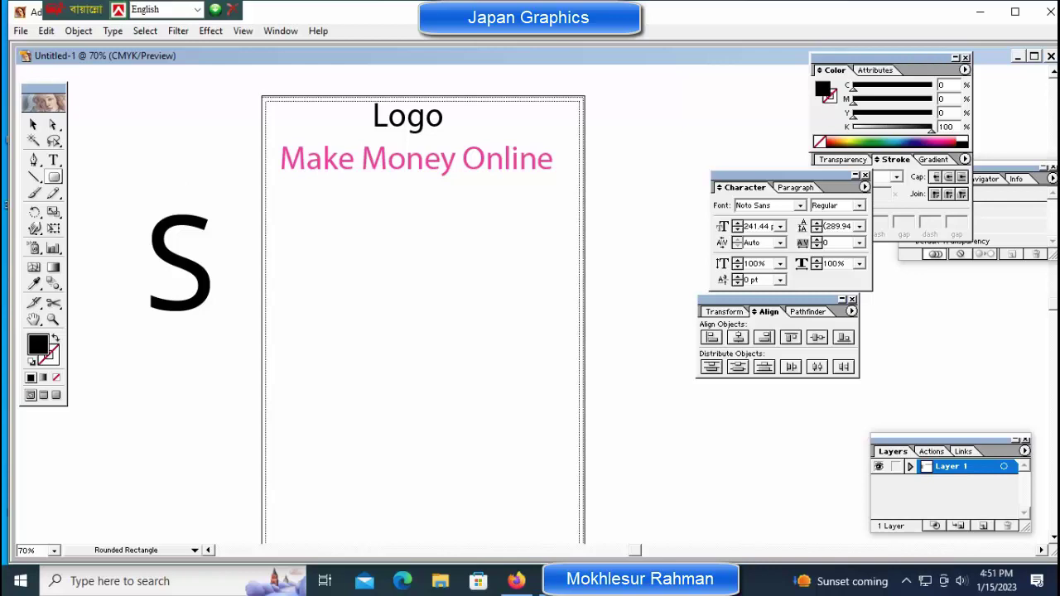
left_click_drag(324, 224, 528, 468)
key("ctrl+shift+a")
left_click_drag(425, 344, 410, 319)
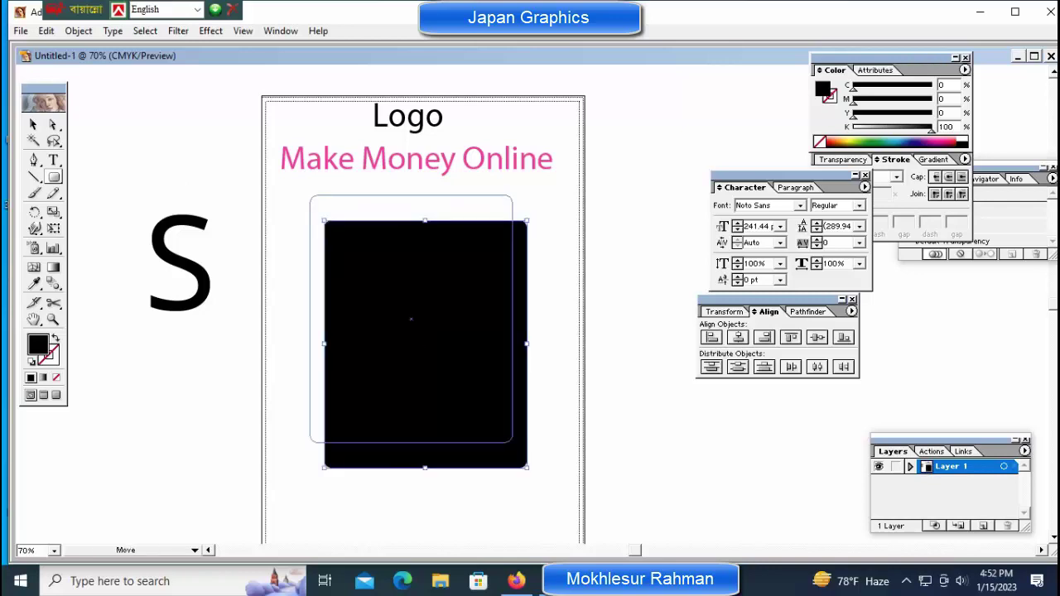
left_click_drag(510, 441, 510, 440)
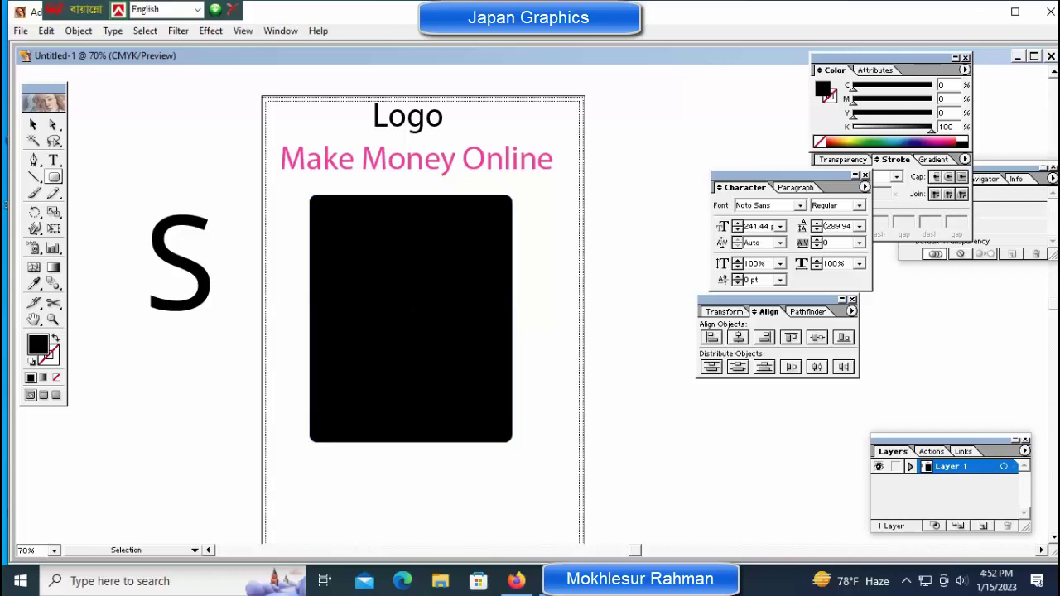
left_click(867, 145)
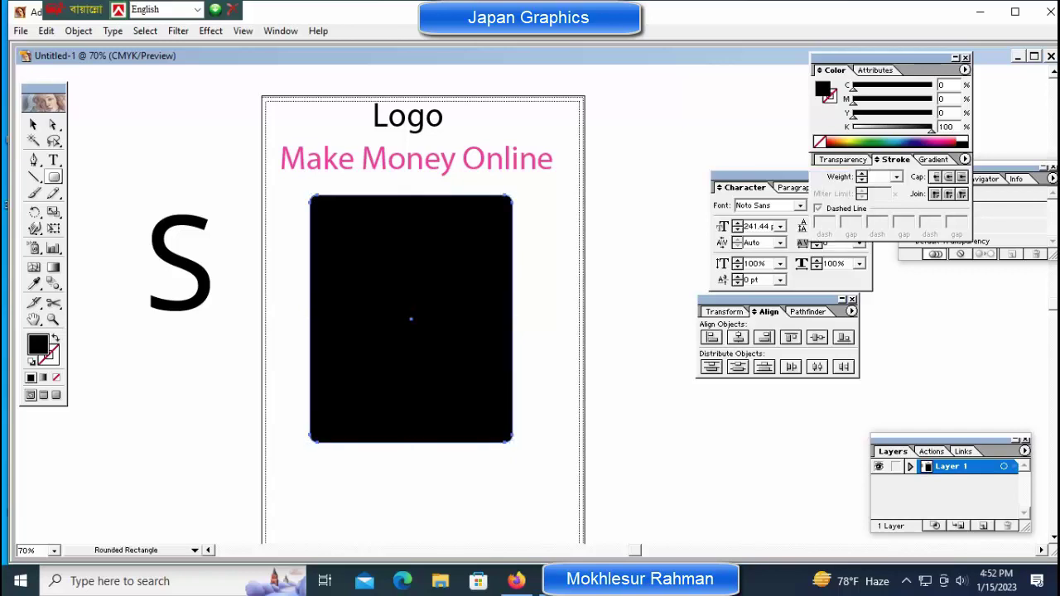
left_click(868, 141)
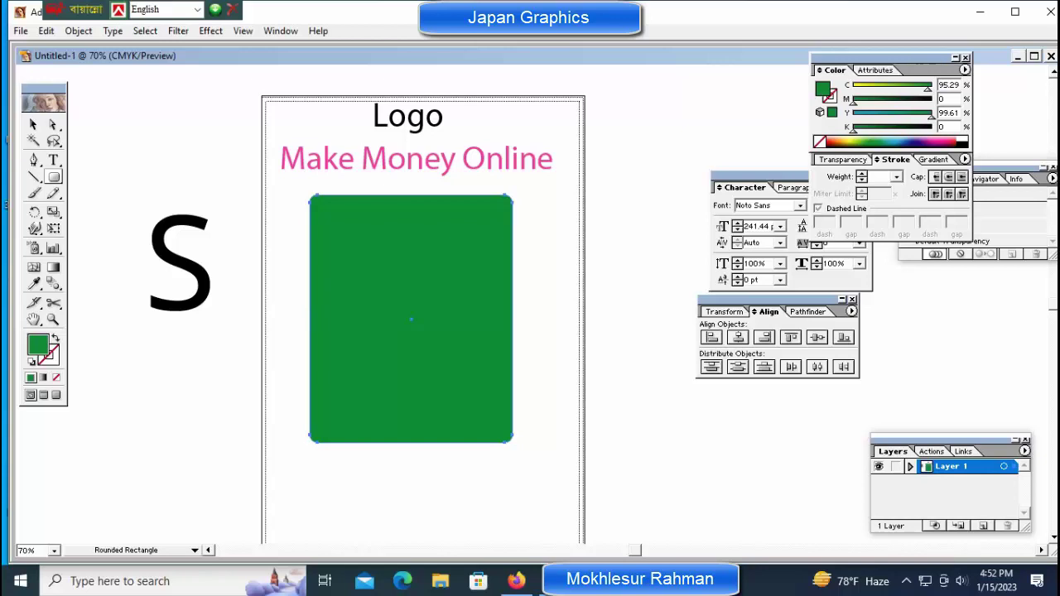
left_click(79, 31)
mouse_move(93, 62)
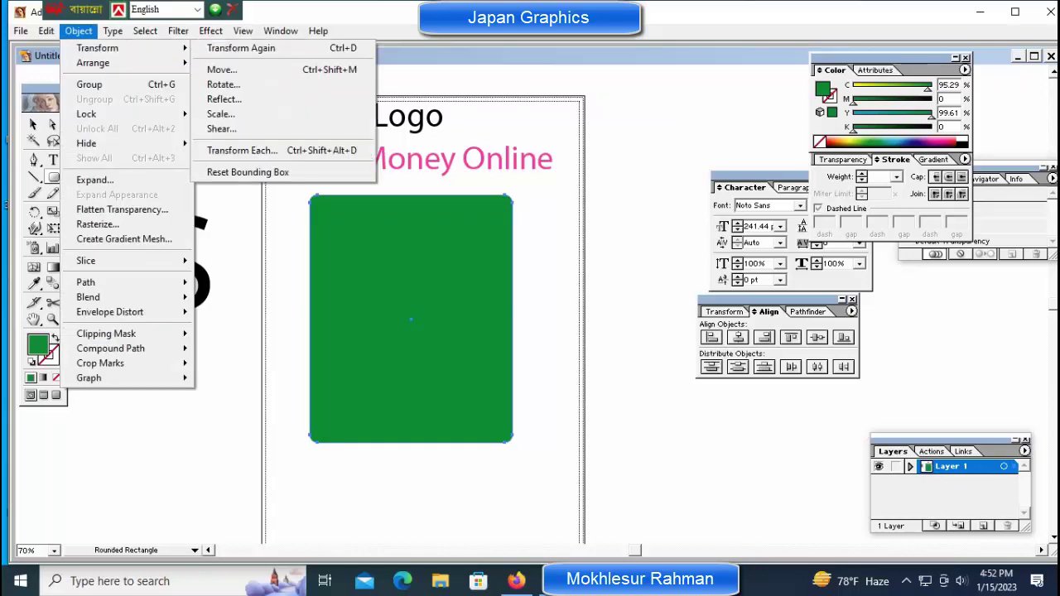
mouse_move(113, 31)
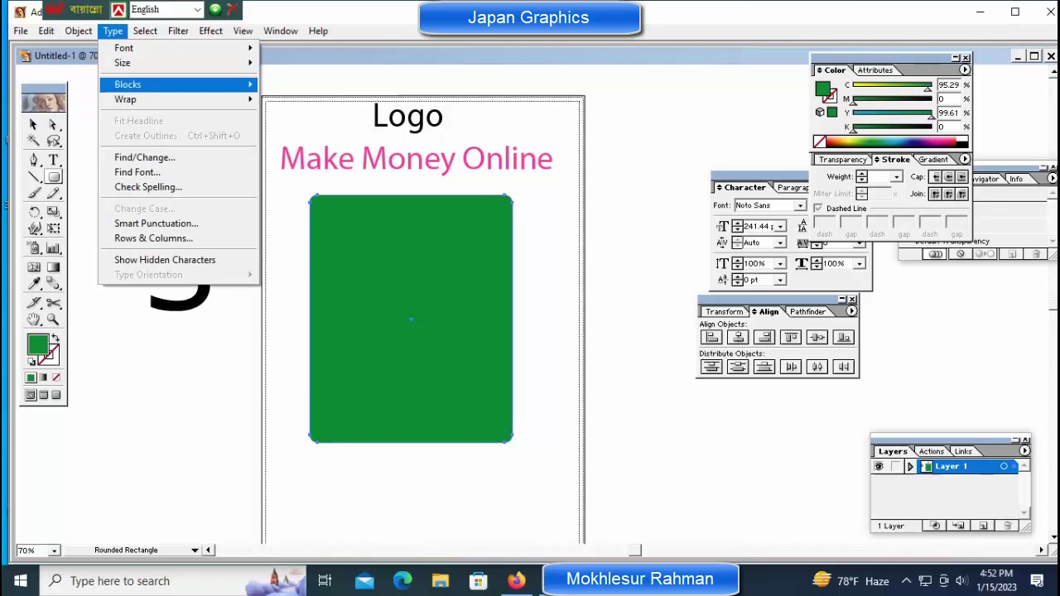
mouse_move(133, 84)
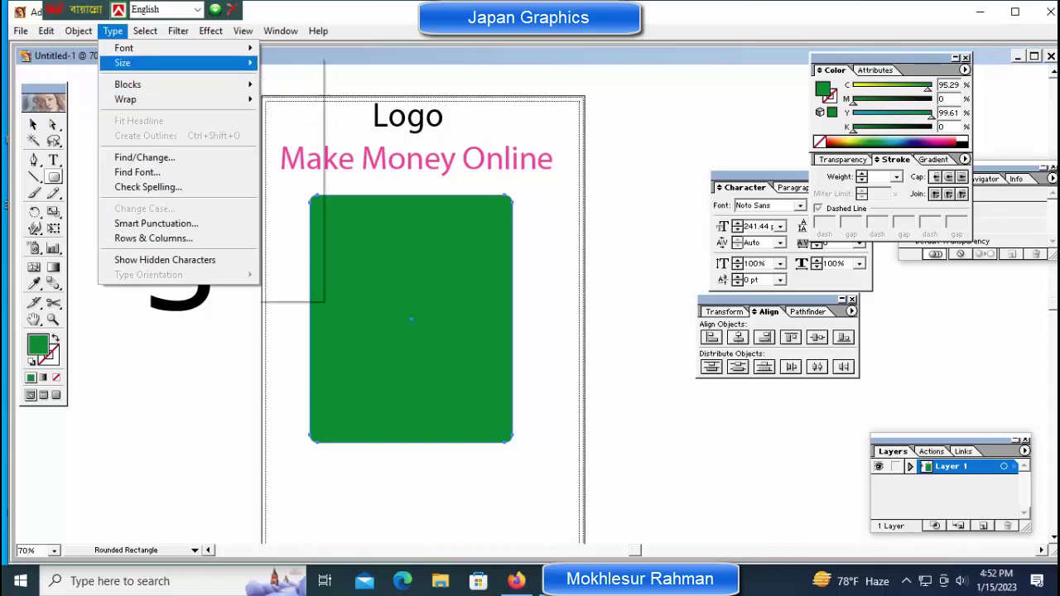
mouse_move(78, 31)
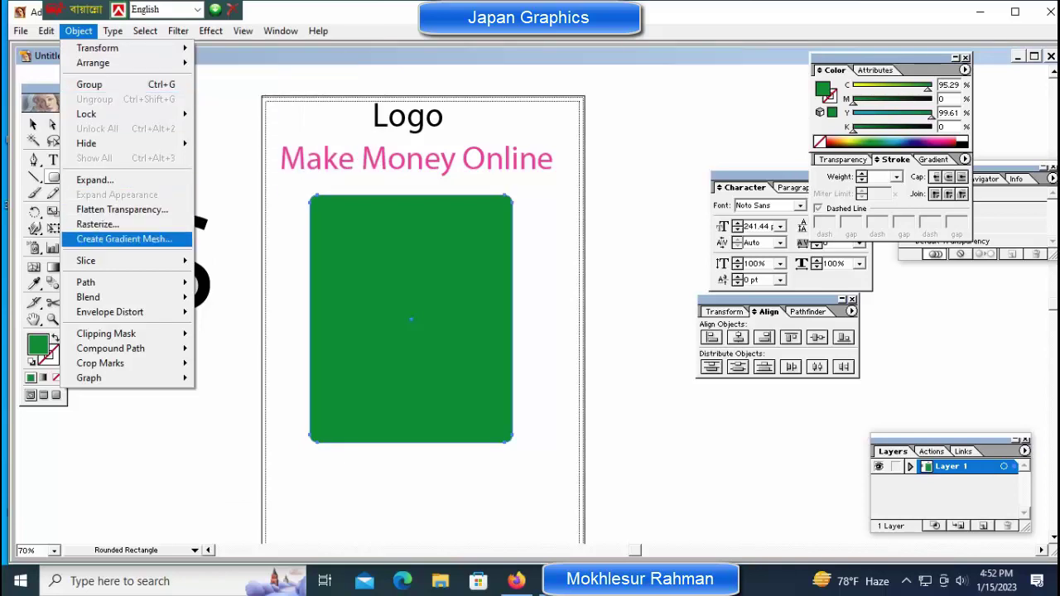
mouse_move(125, 261)
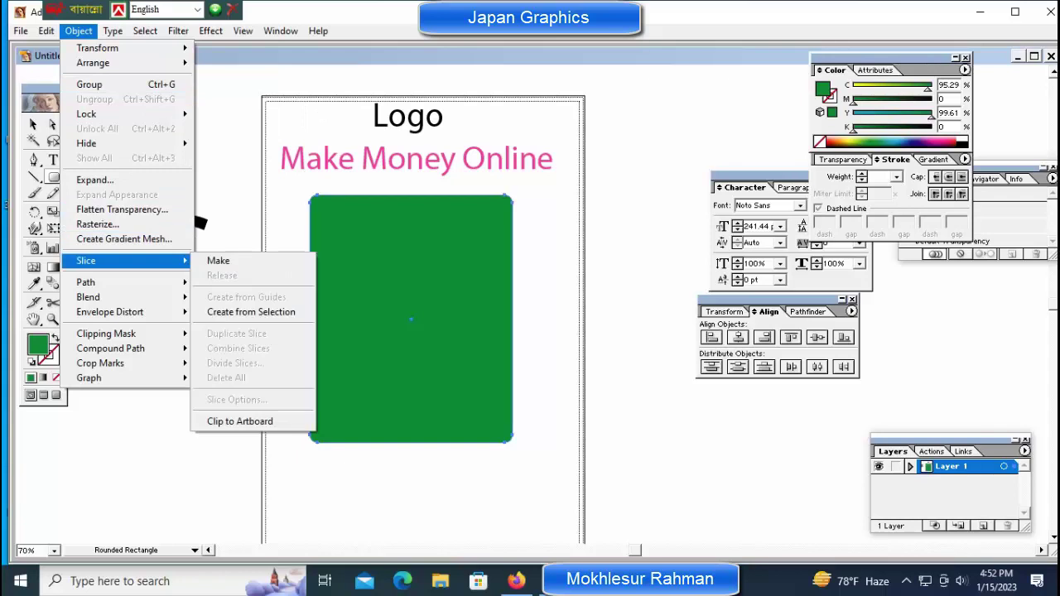
left_click(381, 289, "ctrl")
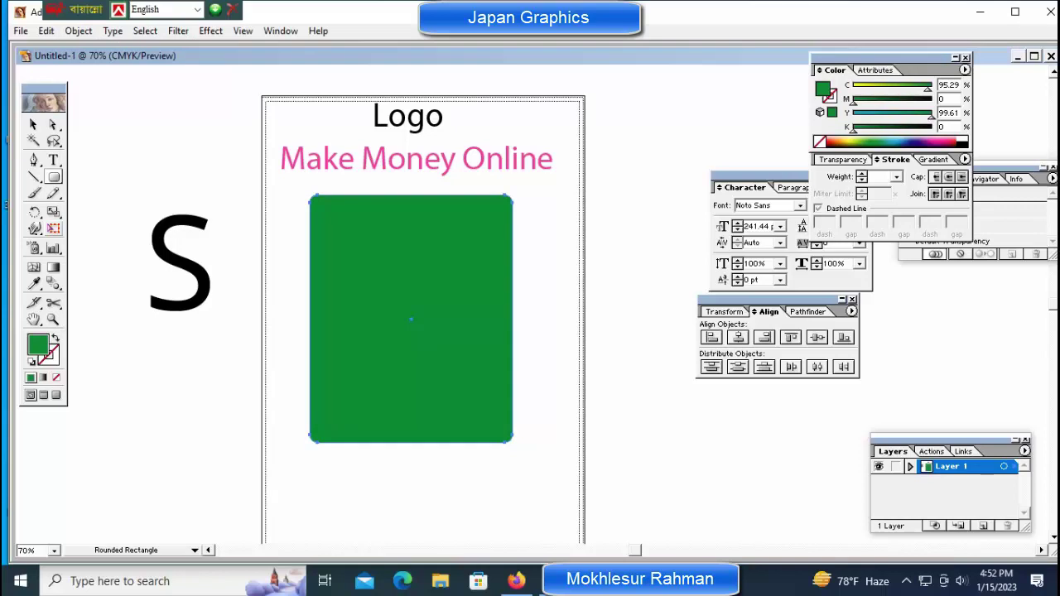
Create a copy of the green rounded rectangle scaled uniformly to 105% about its centre, then deselect it
left_click(53, 212)
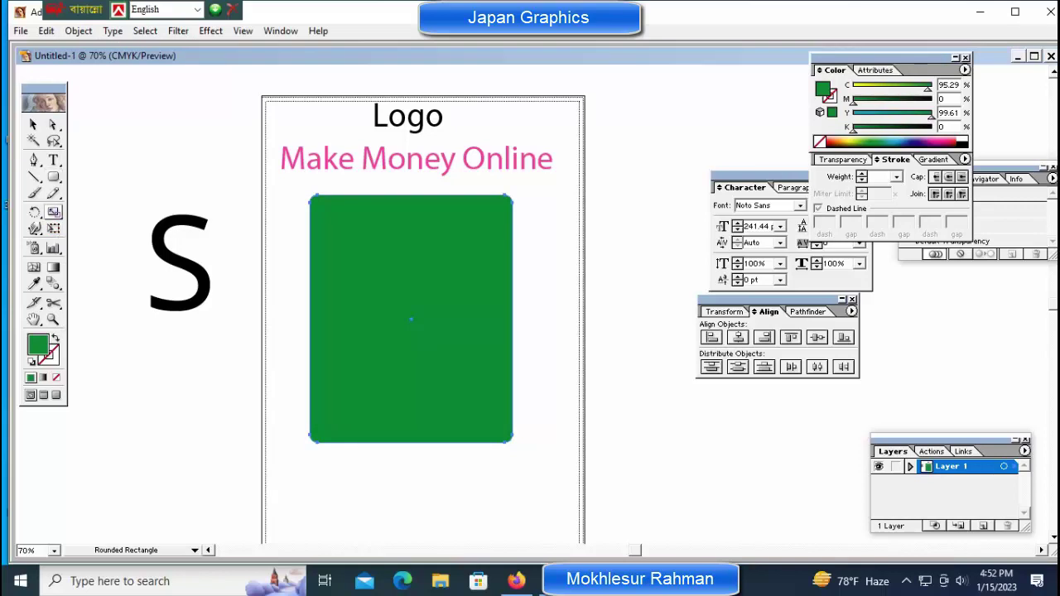
left_click(411, 320, "alt")
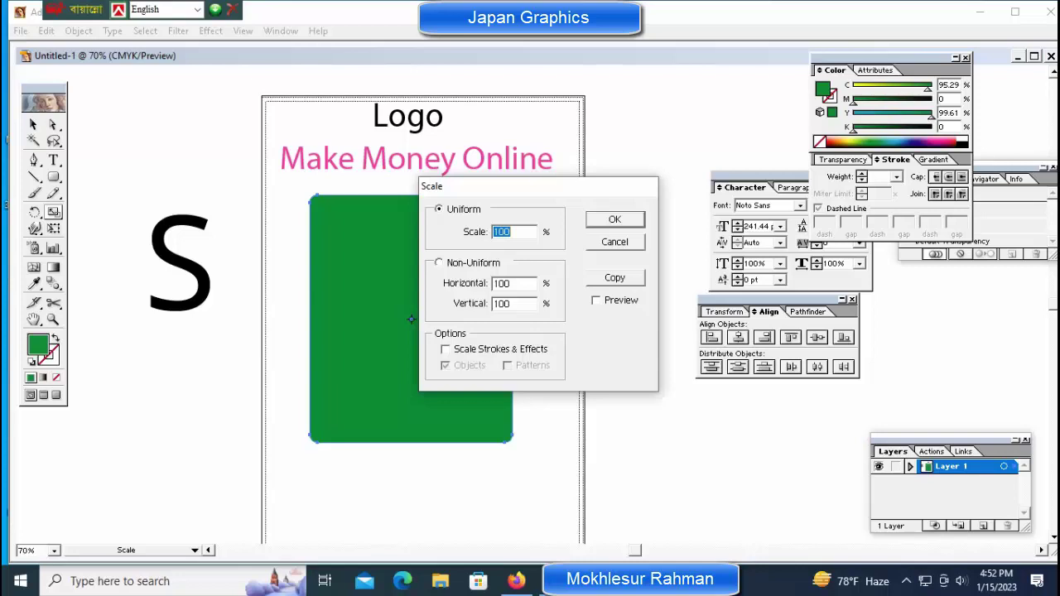
type("105")
key("alt+p")
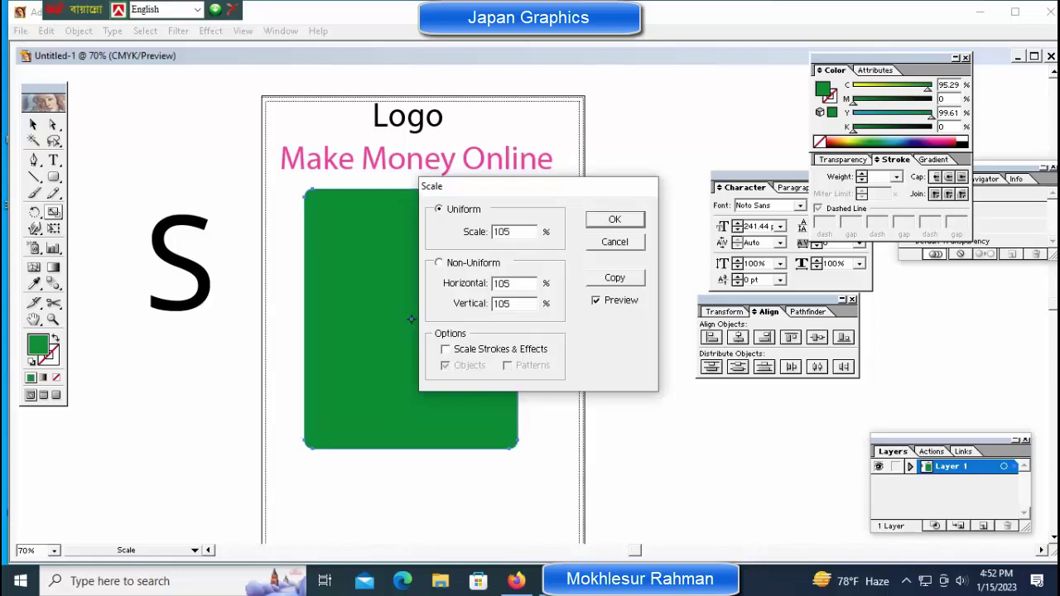
key("Return")
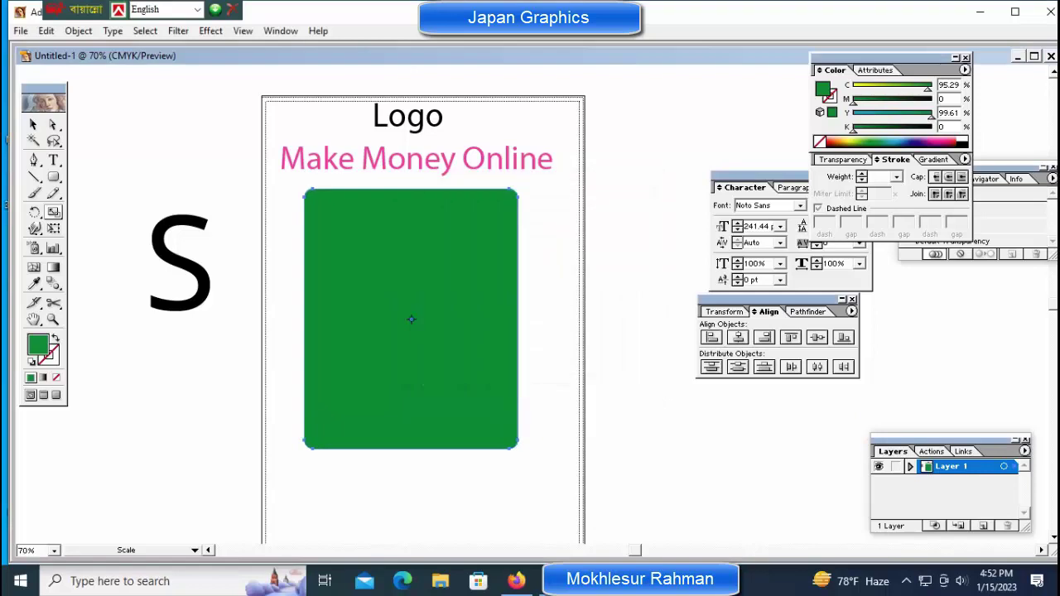
key("v")
key("ctrl+shift+a")
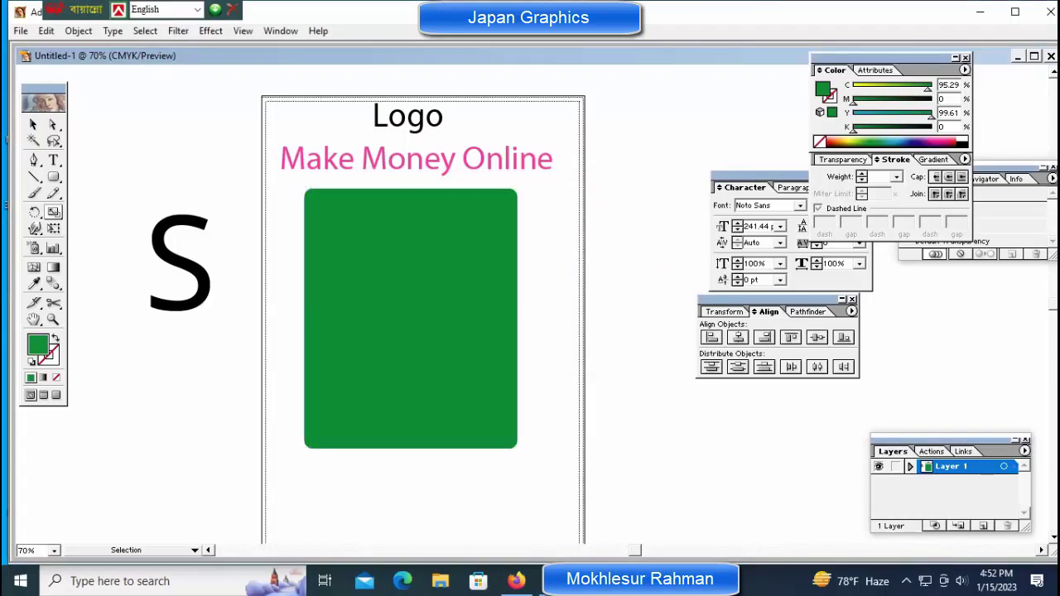
Fill the larger rounded rectangle with dark blue (C 95.29, M 98.82, Y 0.78) and lock it
key("ctrl+y")
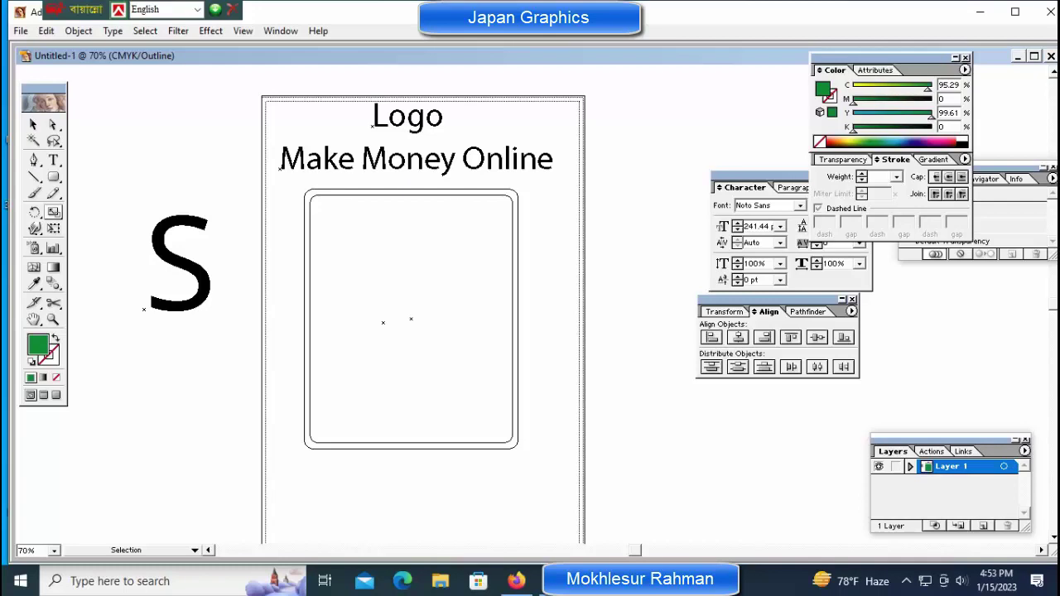
left_click(411, 318, "ctrl")
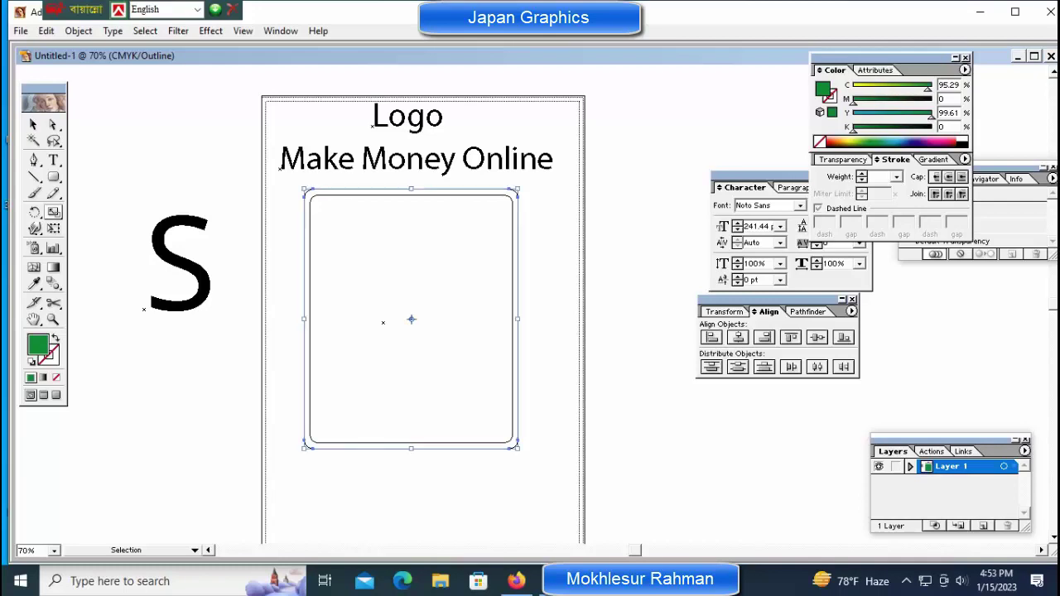
key("ctrl+y")
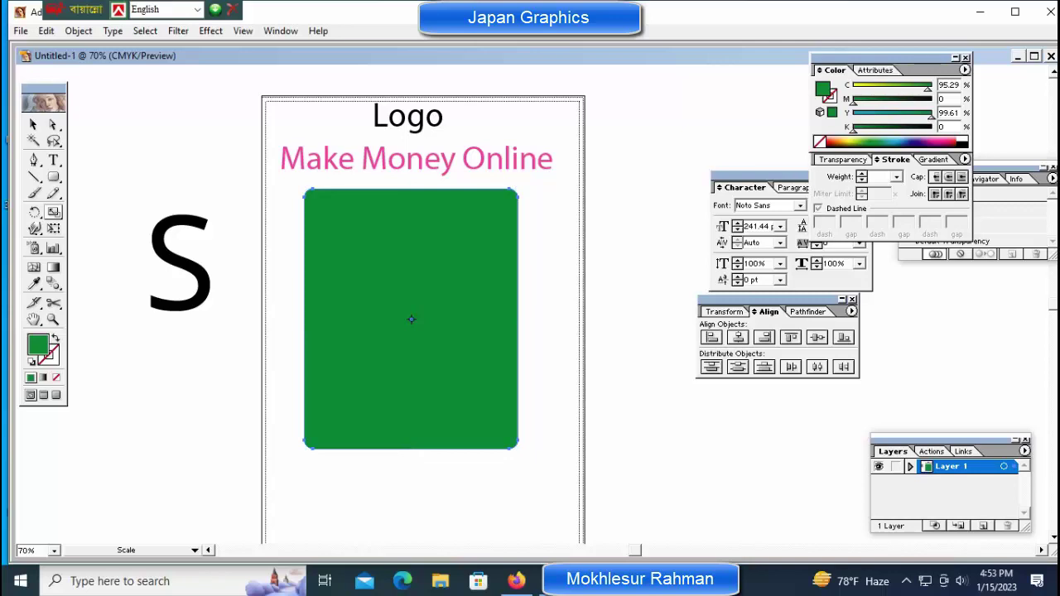
left_click(926, 142)
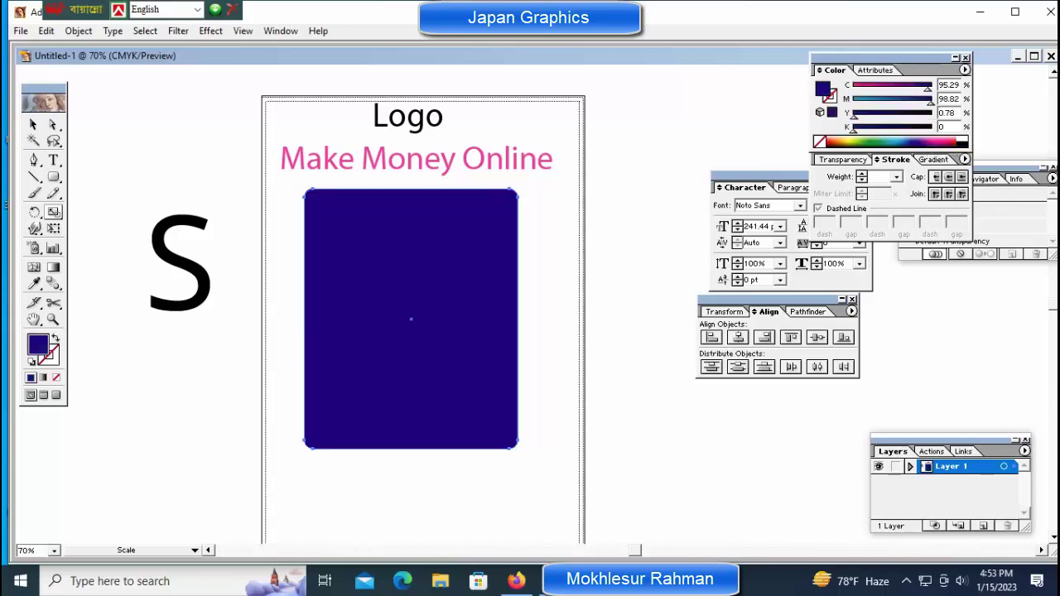
key("v")
key("ctrl+shift+a")
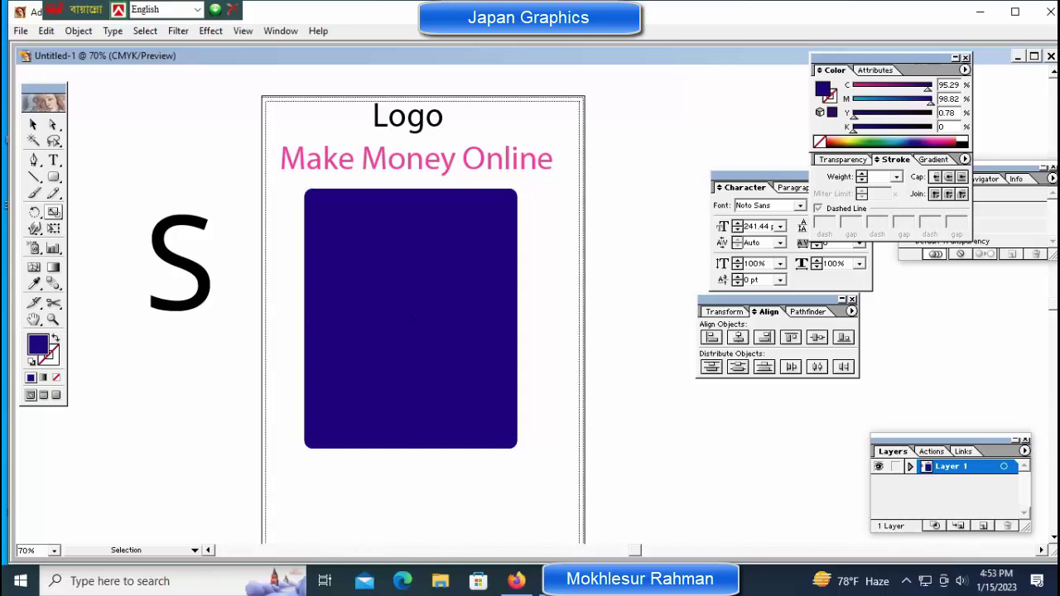
Select the smaller green rounded rectangle and bring it forward in front of the dark blue one
left_click_drag(251, 222, 522, 383)
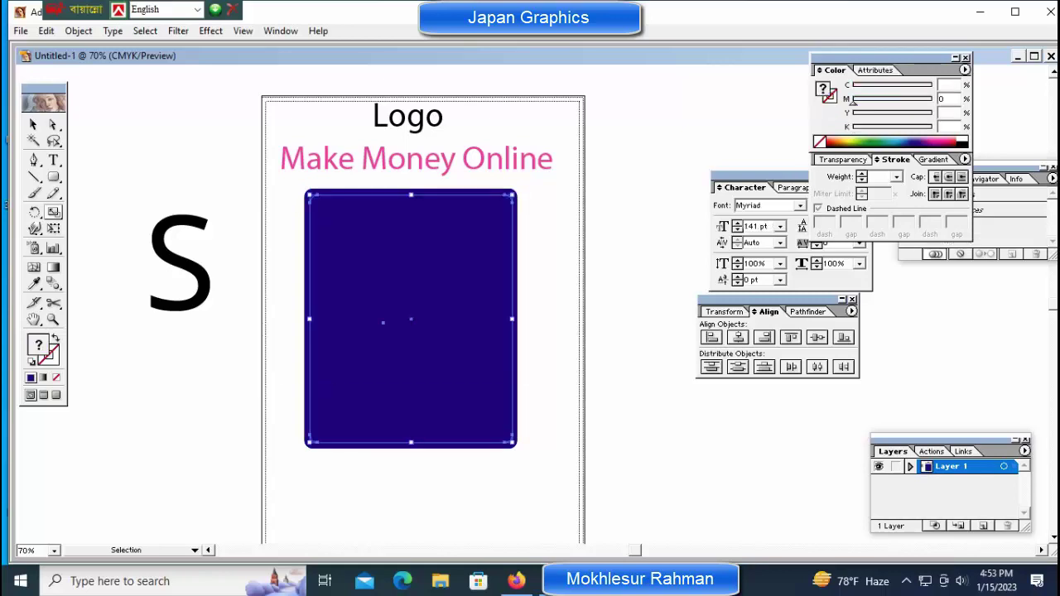
key("shift")
key("ctrl+shift+]")
key("ctrl+z")
right_click(377, 263)
mouse_move(413, 343)
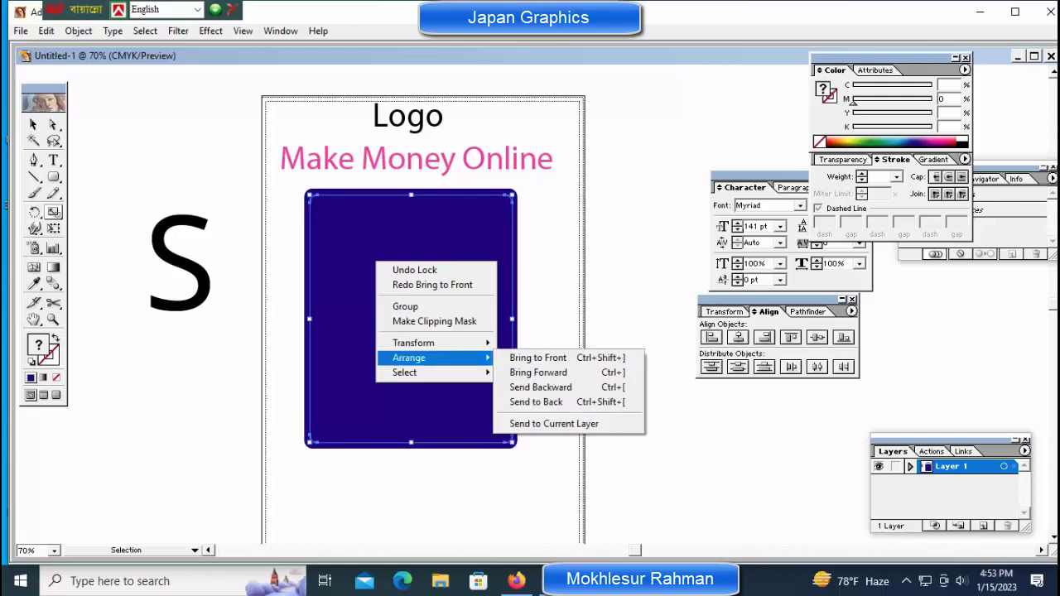
left_click(538, 373)
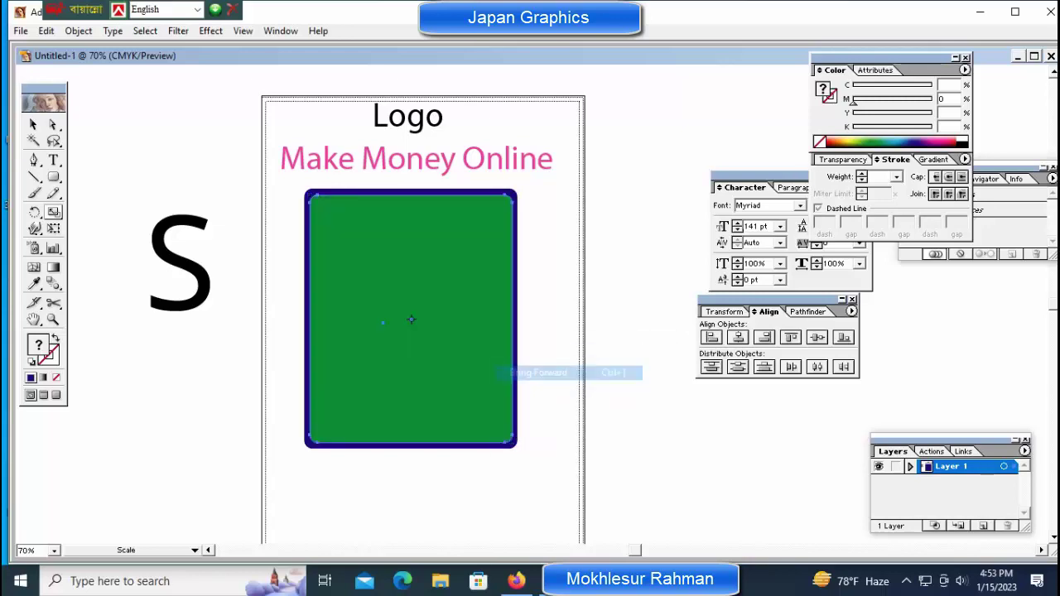
Undo the last arrangement change and bring the green rounded rectangle forward over the dark blue one again
key("ctrl+shift+a")
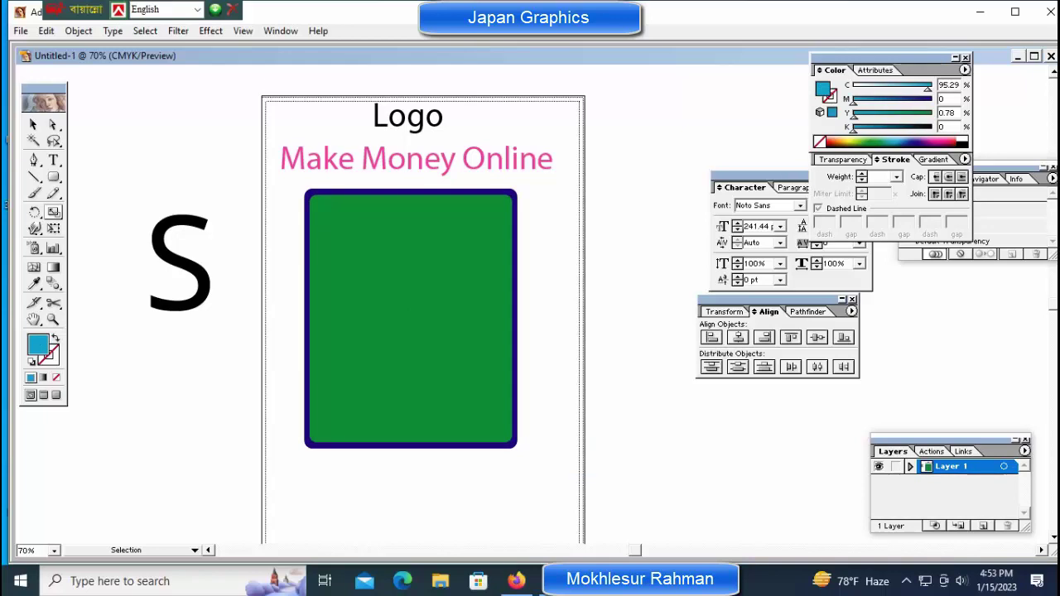
key("ctrl+z")
key("ctrl+z")
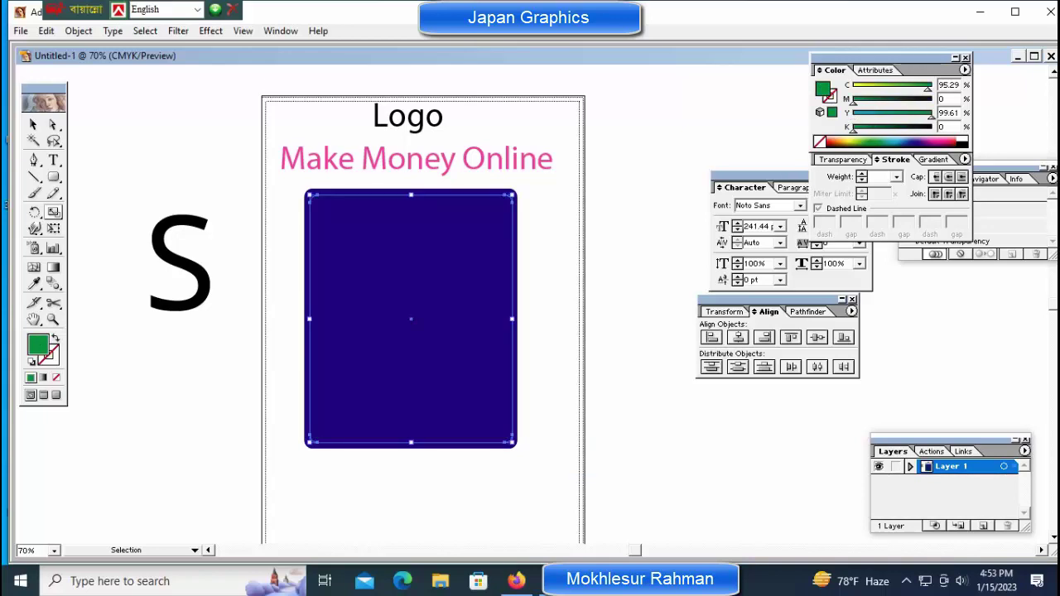
right_click(356, 238)
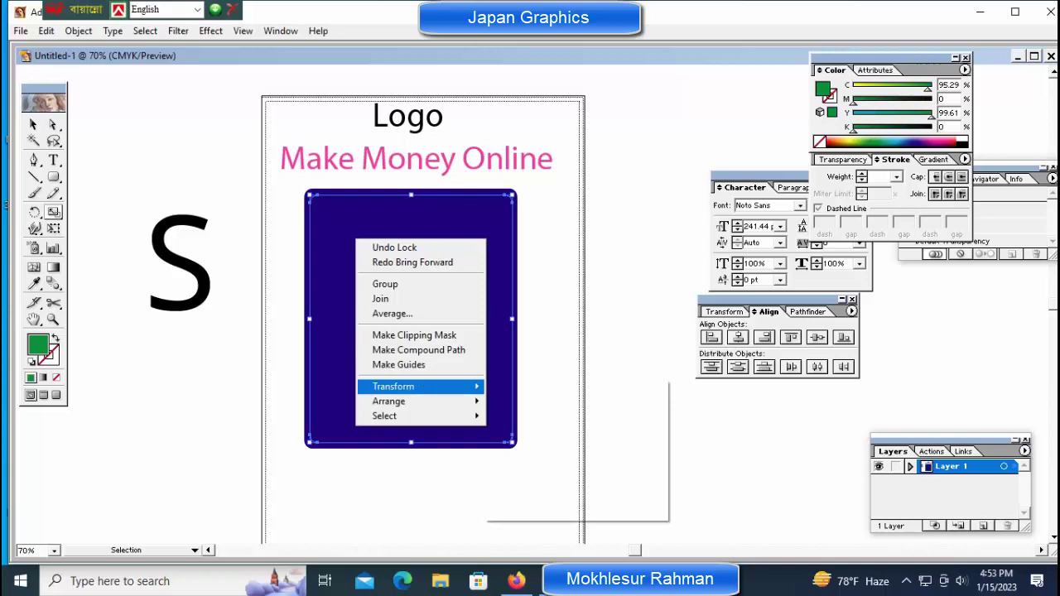
mouse_move(389, 401)
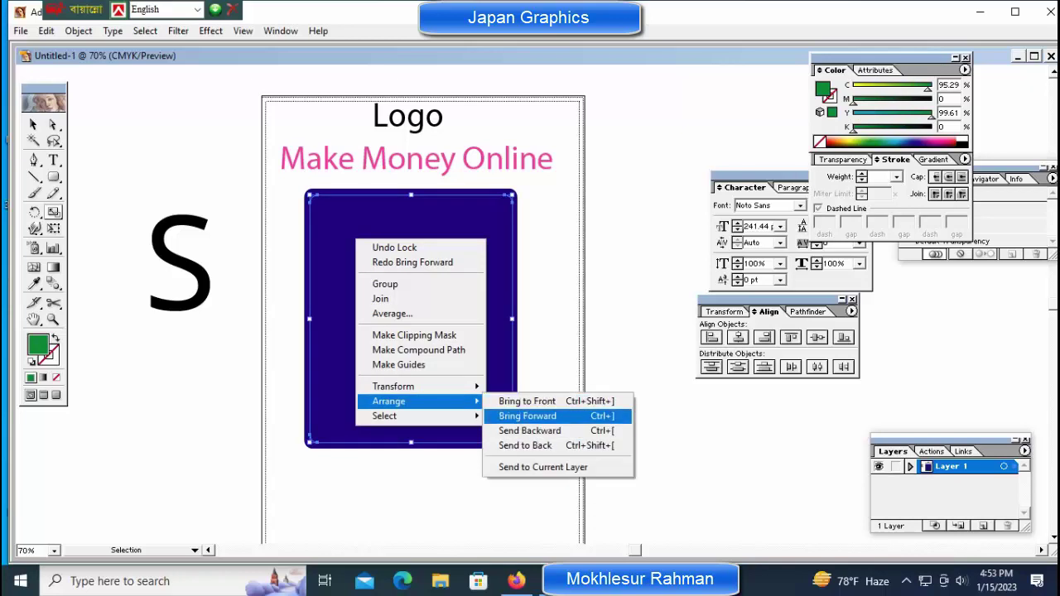
left_click(530, 417)
Select the green rounded rectangle and lock it in place
key("ctrl+2")
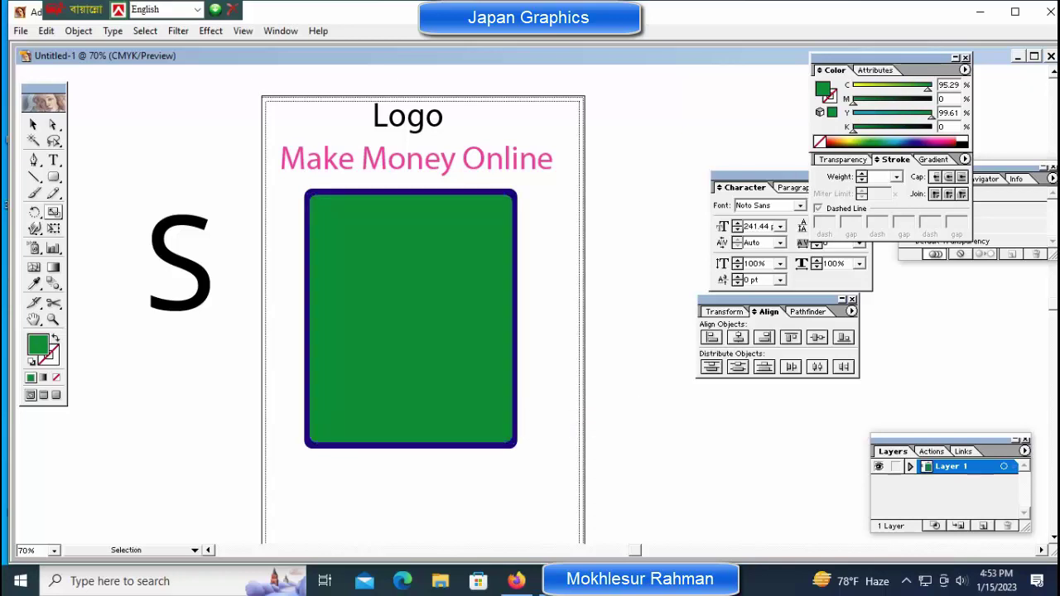
left_click(410, 318, "ctrl")
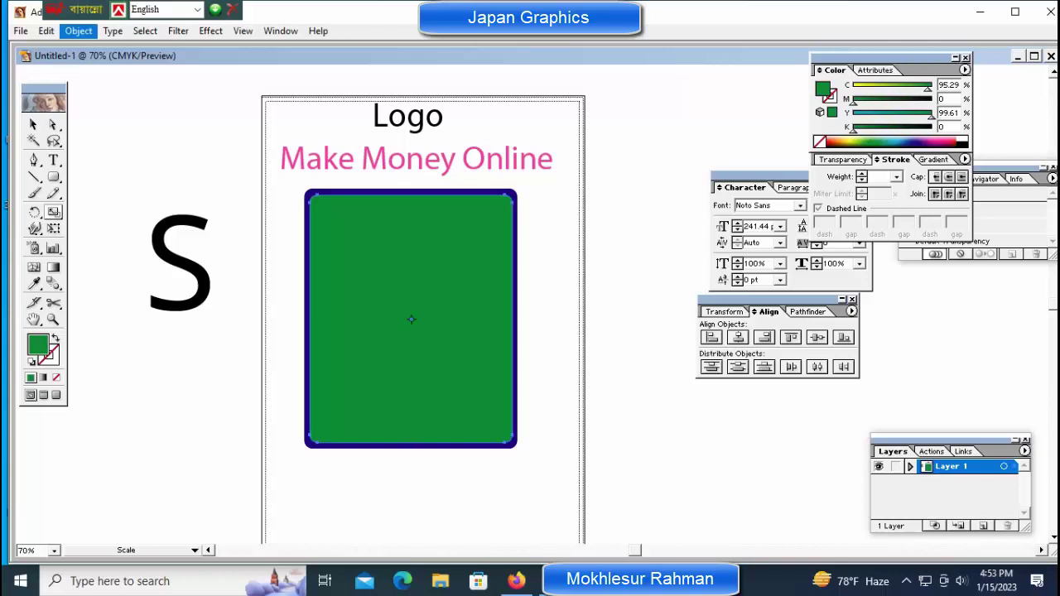
left_click(79, 30)
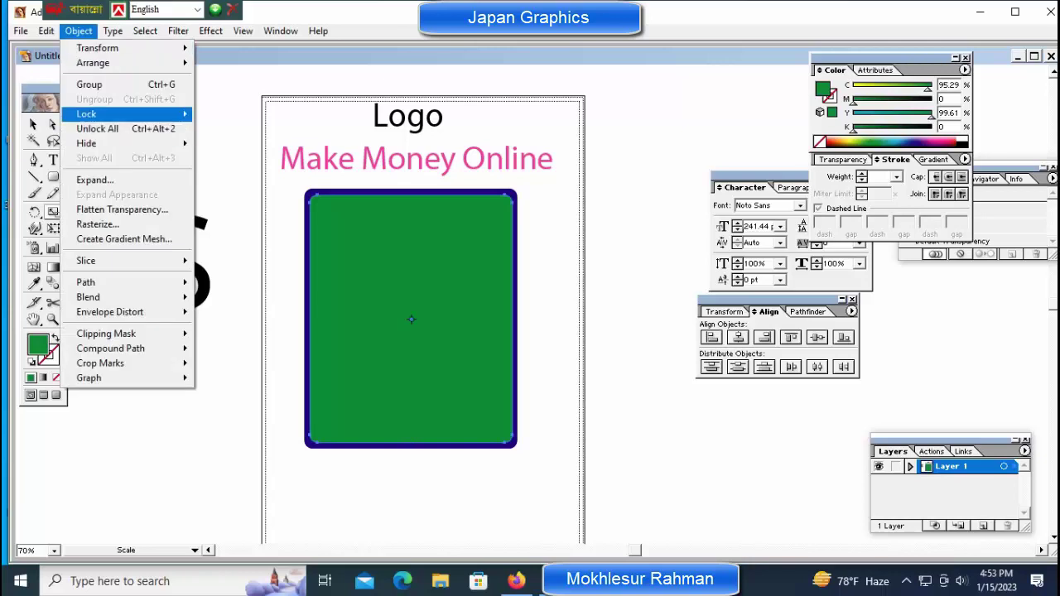
mouse_move(86, 113)
left_click(225, 114)
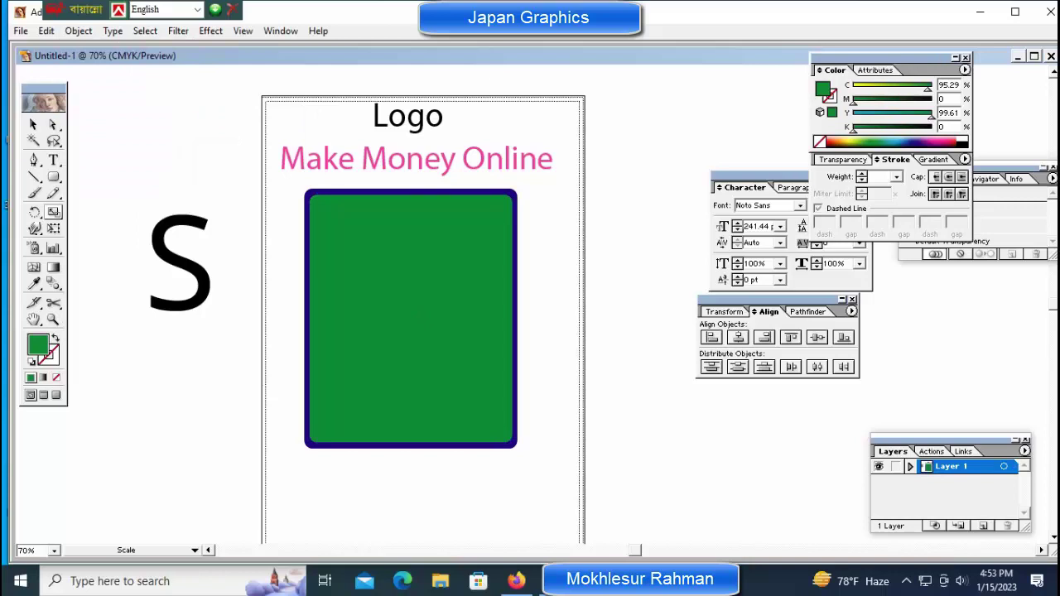
Copy the pink "Make Money Online" heading straight down over the green rectangle's lower part and bring the copy forward
key("ctrl")
left_click_drag(280, 169, 279, 421)
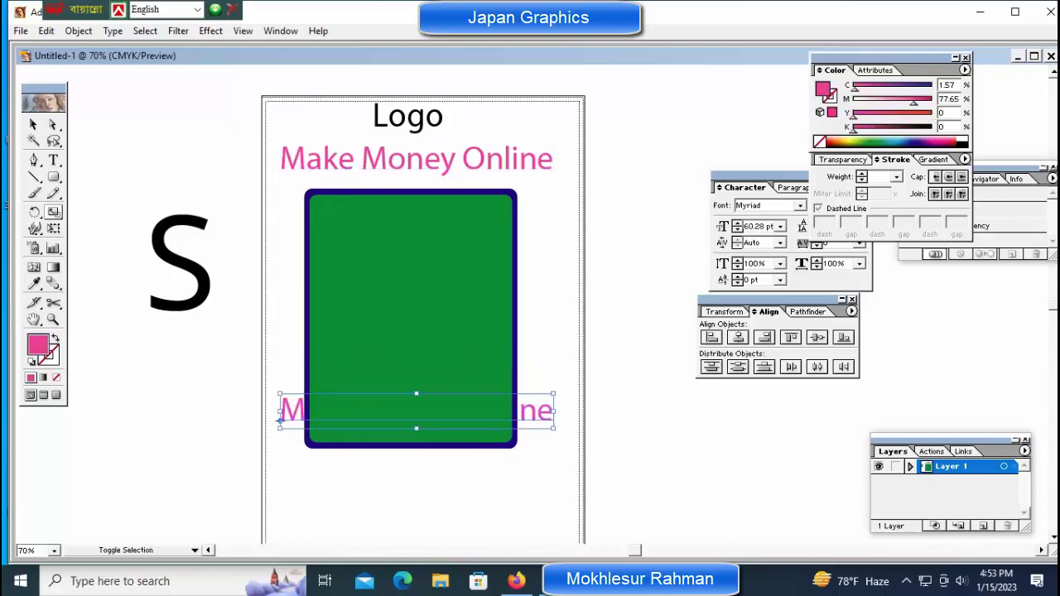
right_click(417, 409)
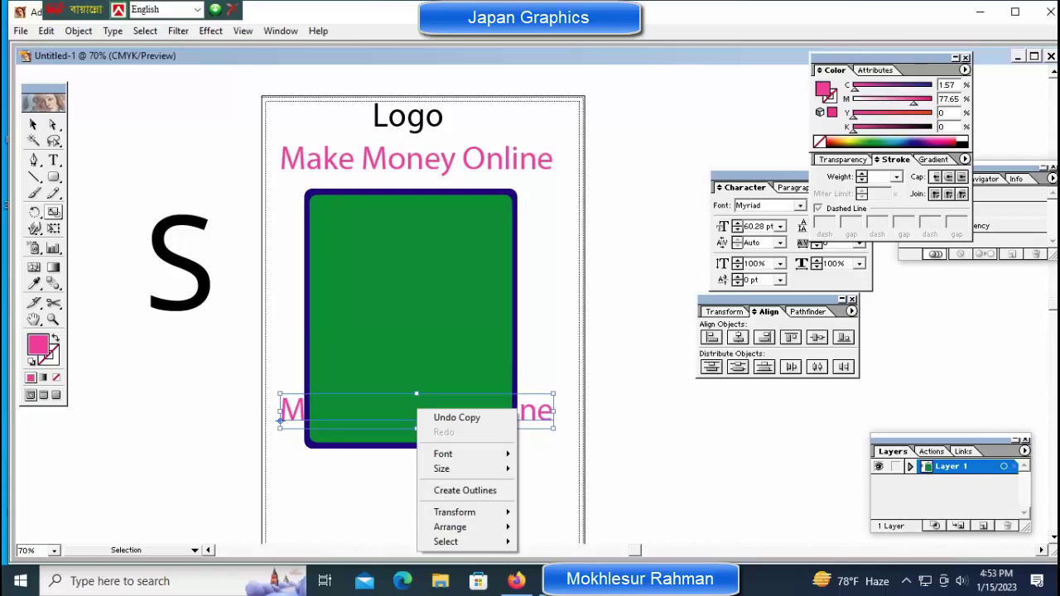
mouse_move(476, 526)
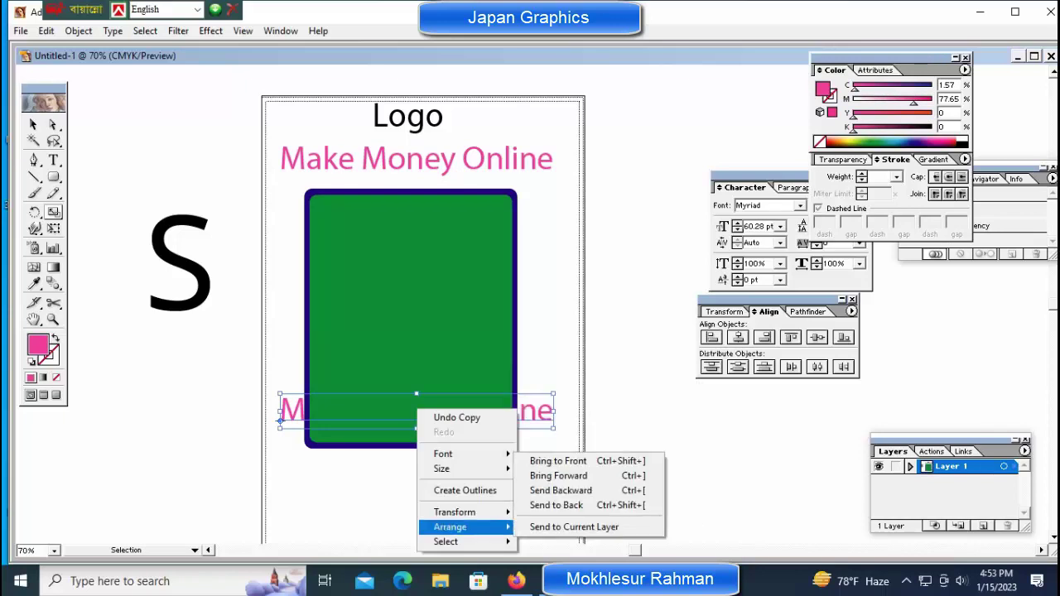
left_click(558, 475)
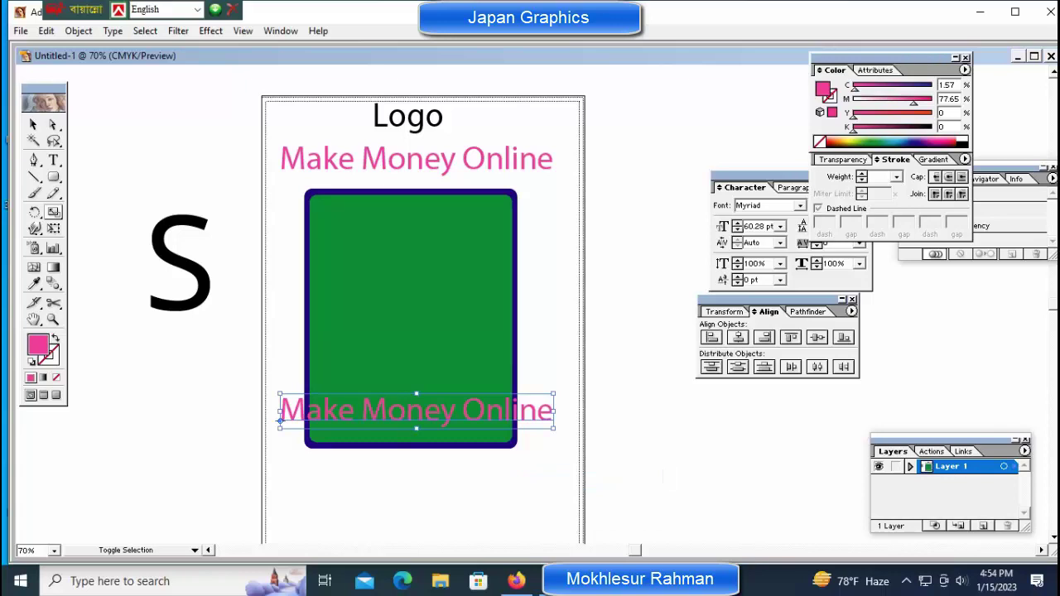
Move the heading copy inside the green rectangle's upper edge, scale it down to about 40 pt and fill it white
left_click_drag(280, 420, 322, 224)
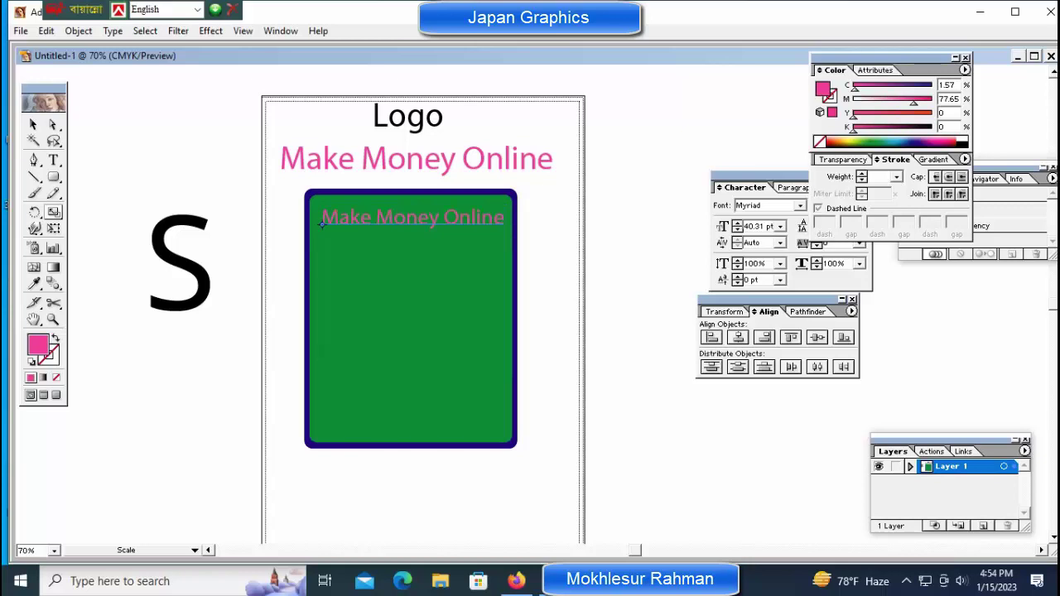
left_click(962, 139)
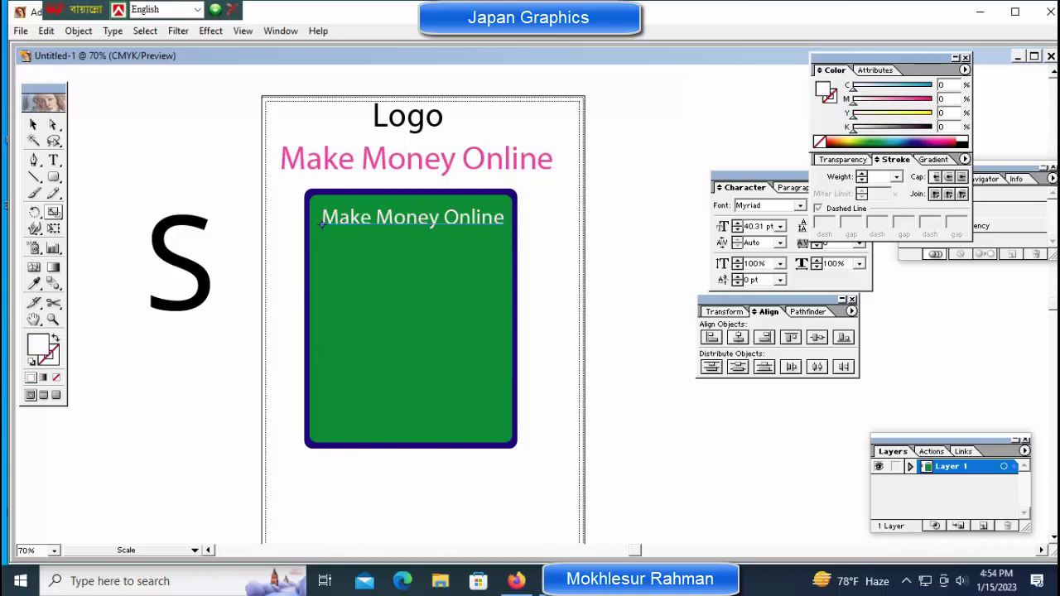
key("ctrl+shift+a")
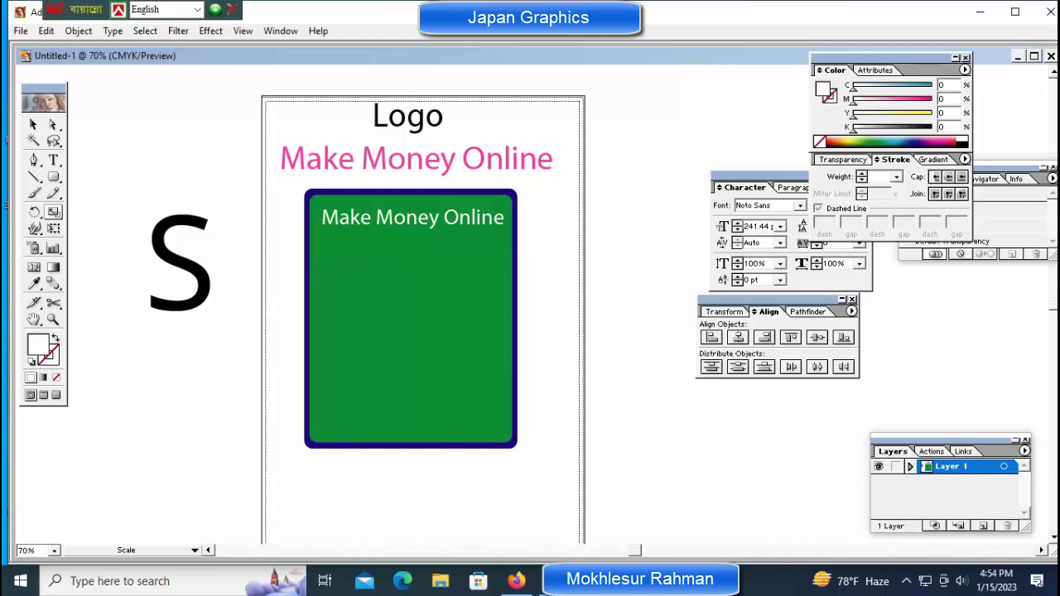
Shift the white heading slightly lower, widen it across the green rectangle and stretch it taller to about 47 pt
key("v")
left_click(323, 219)
left_click_drag(323, 220, 316, 227)
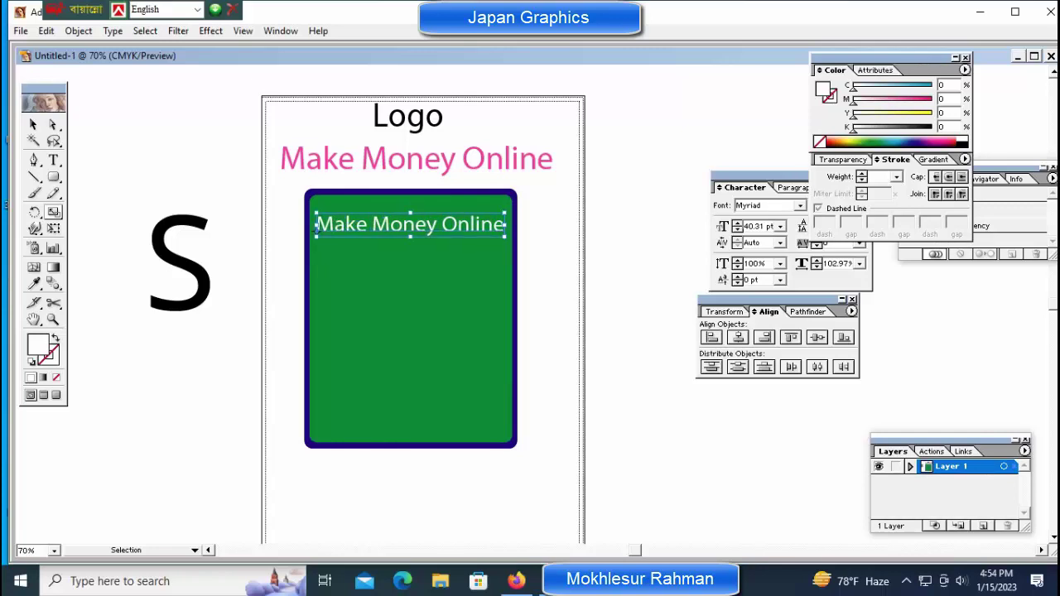
left_click_drag(410, 212, 411, 208)
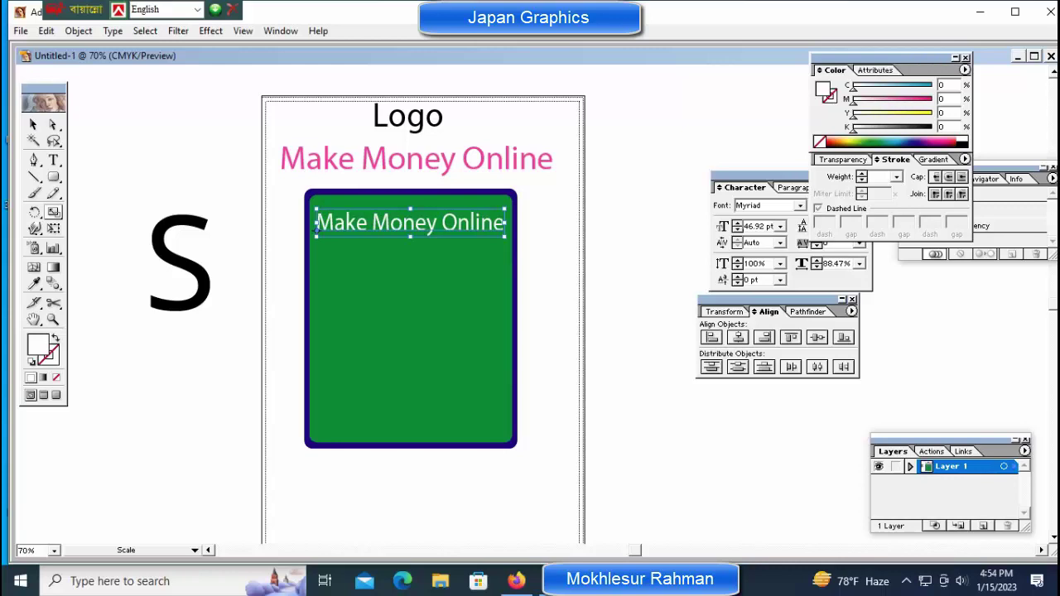
Add a white 1 pt stroke to the white heading and deselect it
key("x")
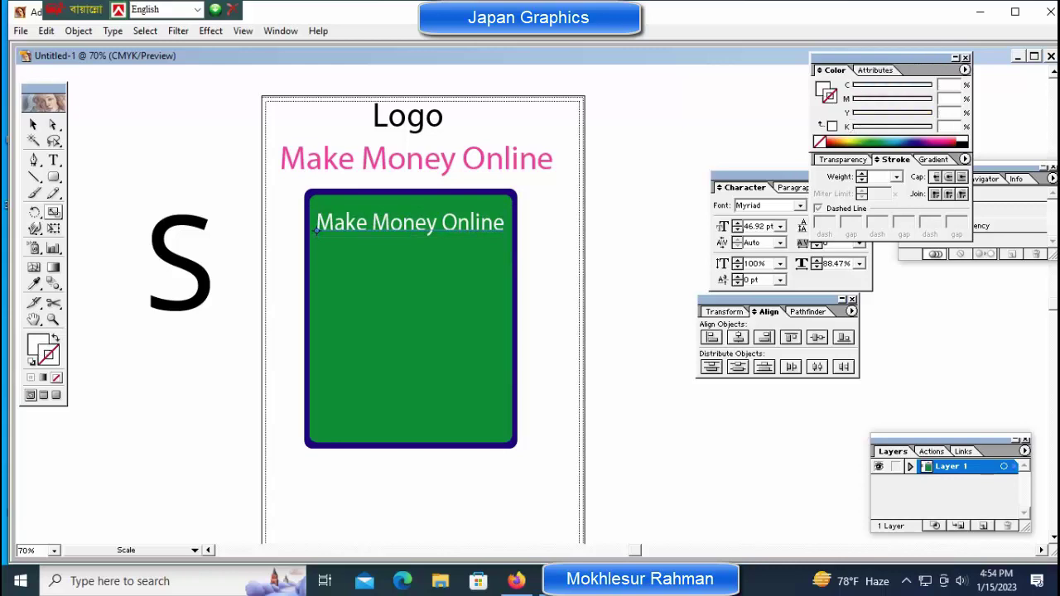
key("comma")
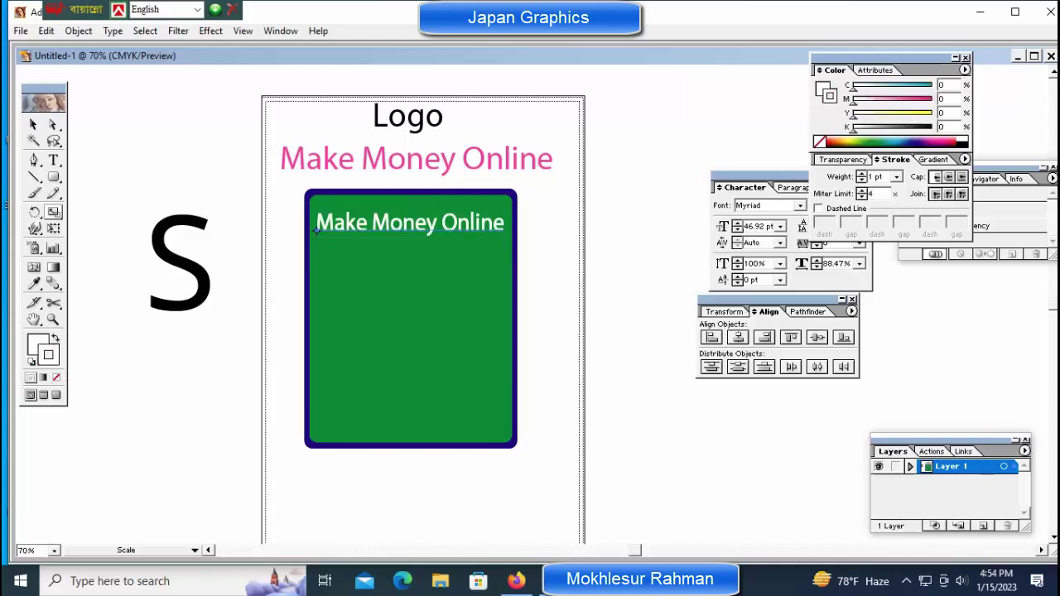
key("ctrl+shift+a")
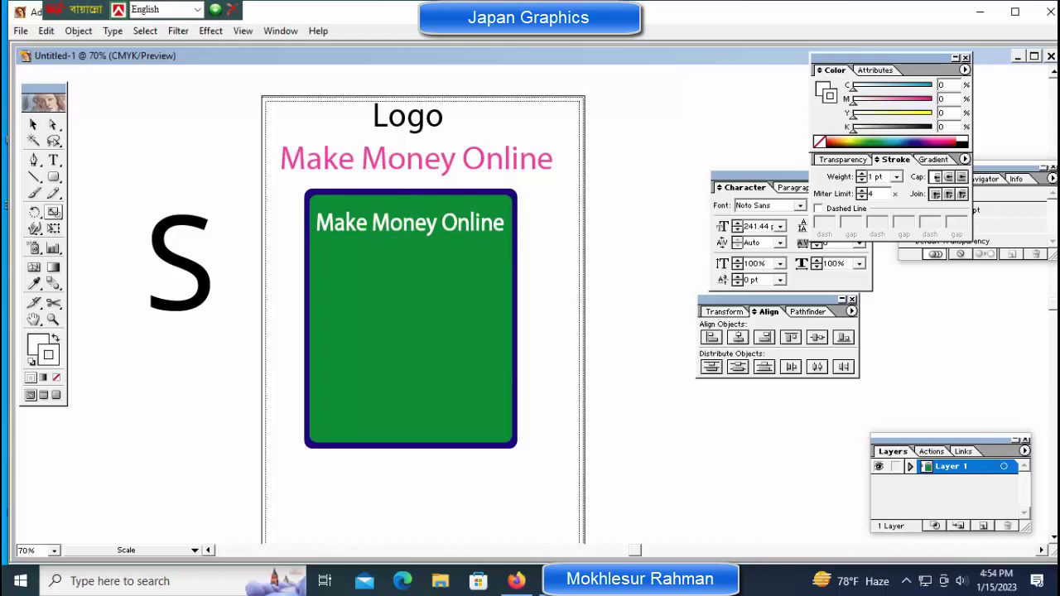
Draw a circle below the large letter S and fill it golden yellow (C 10.98, M 25.88, Y 93.73, K 1.96)
key("m")
left_click_drag(54, 176, 107, 180)
left_click_drag(186, 377, 240, 441)
key("x")
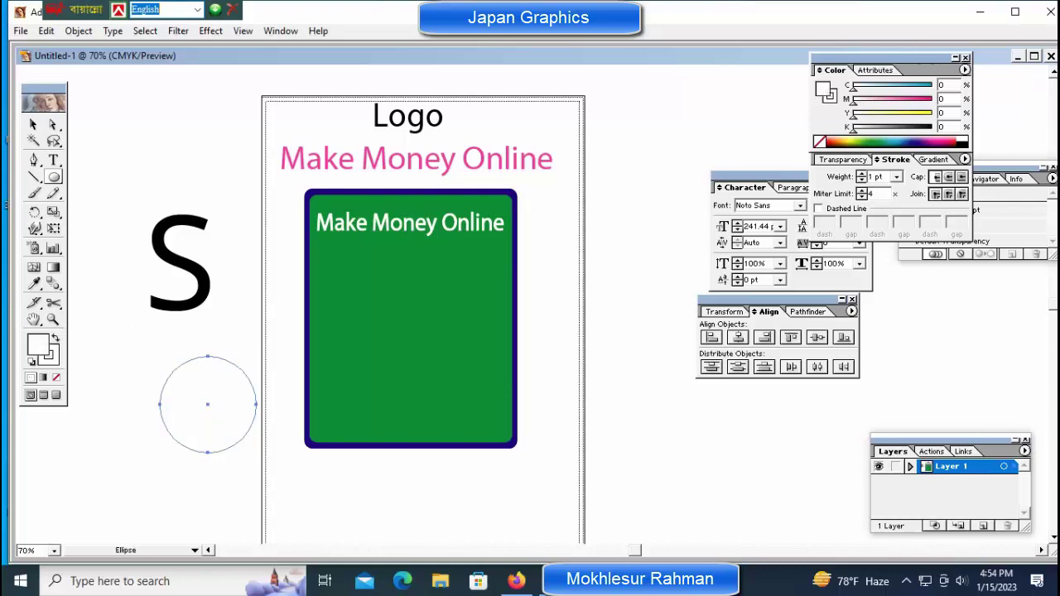
left_click(844, 142)
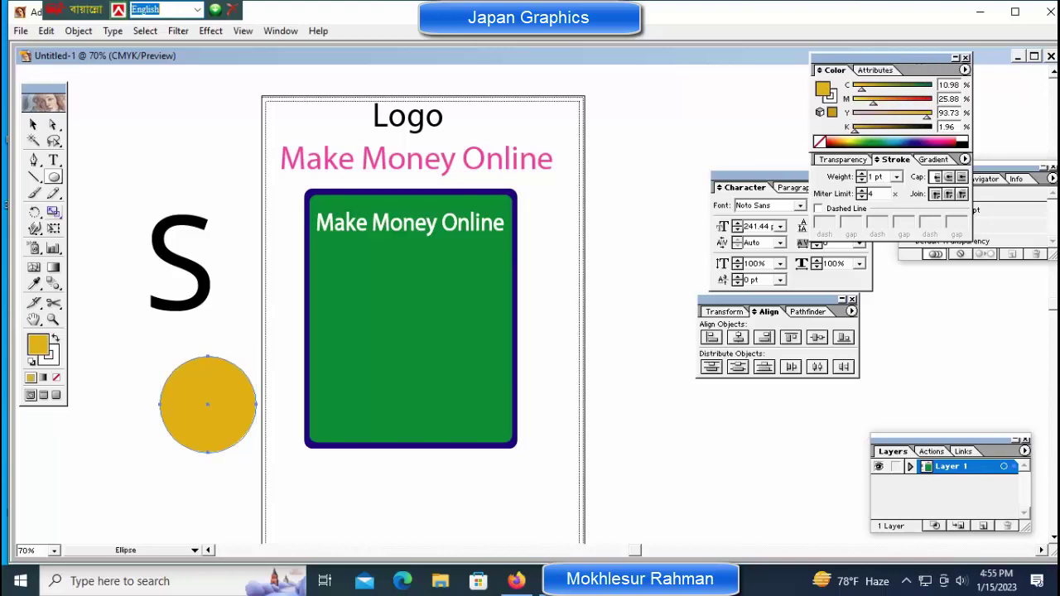
Create a copy of the golden circle scaled uniformly to 85% about its centre
key("s")
left_click(208, 404, "alt")
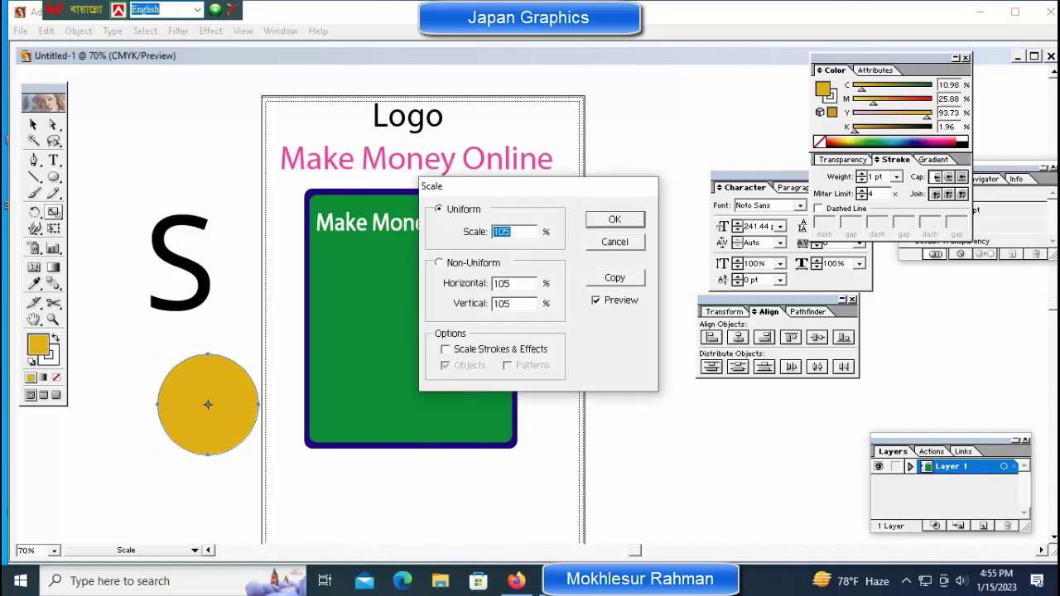
type("85")
key("Tab")
key("Tab")
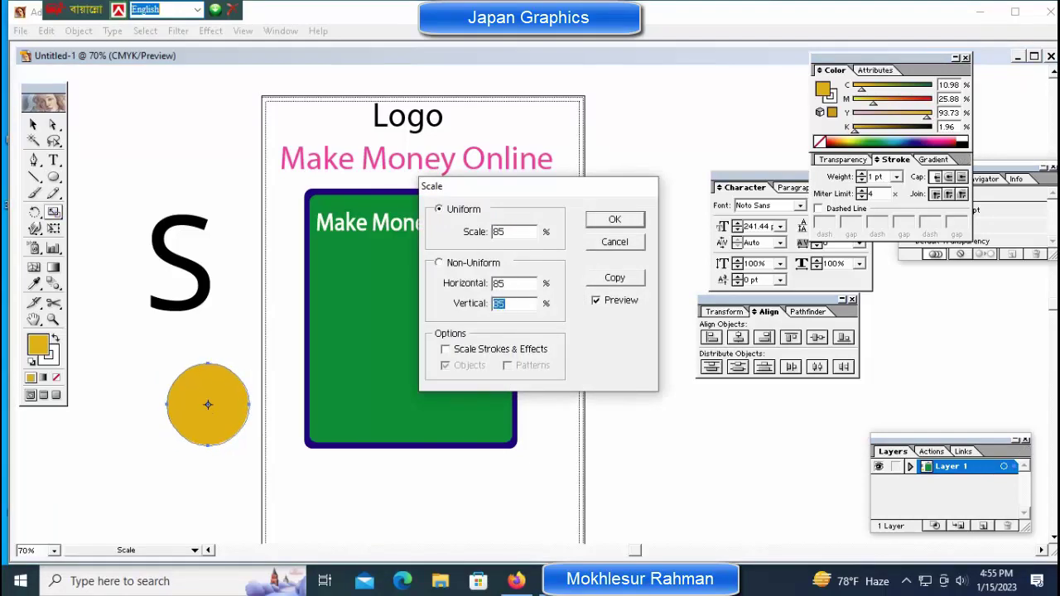
key("Return")
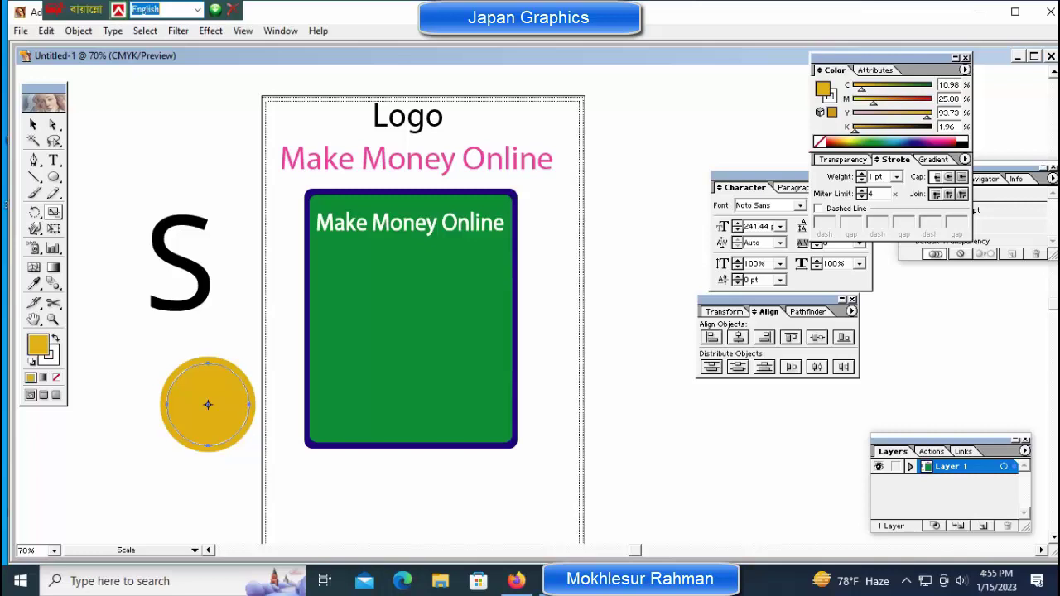
Remove the white stroke from the smaller inner circle
key("z")
left_click(208, 405)
left_click(578, 317)
key("s")
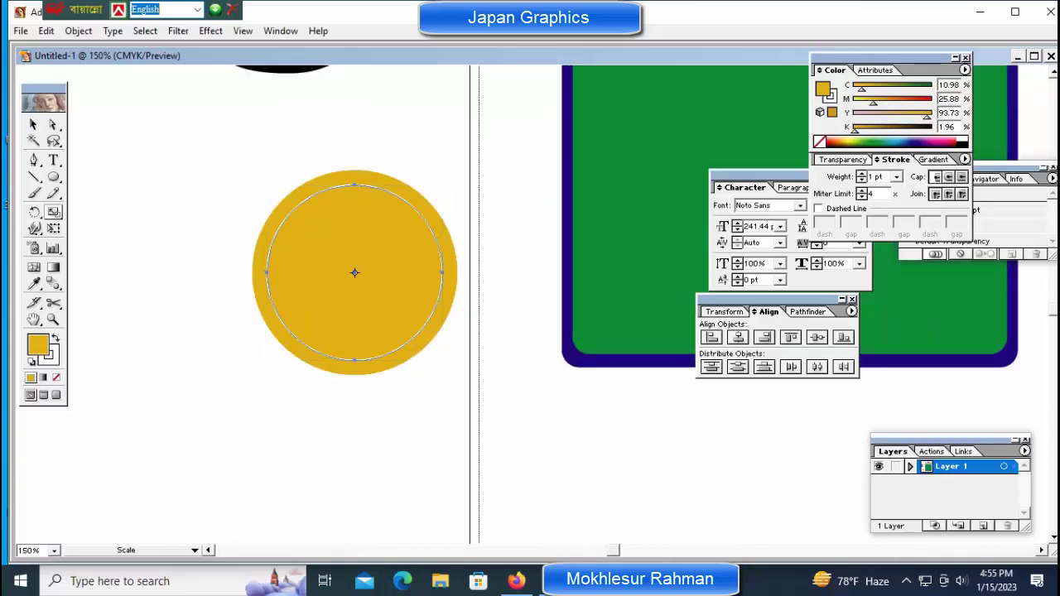
key("x")
key("slash")
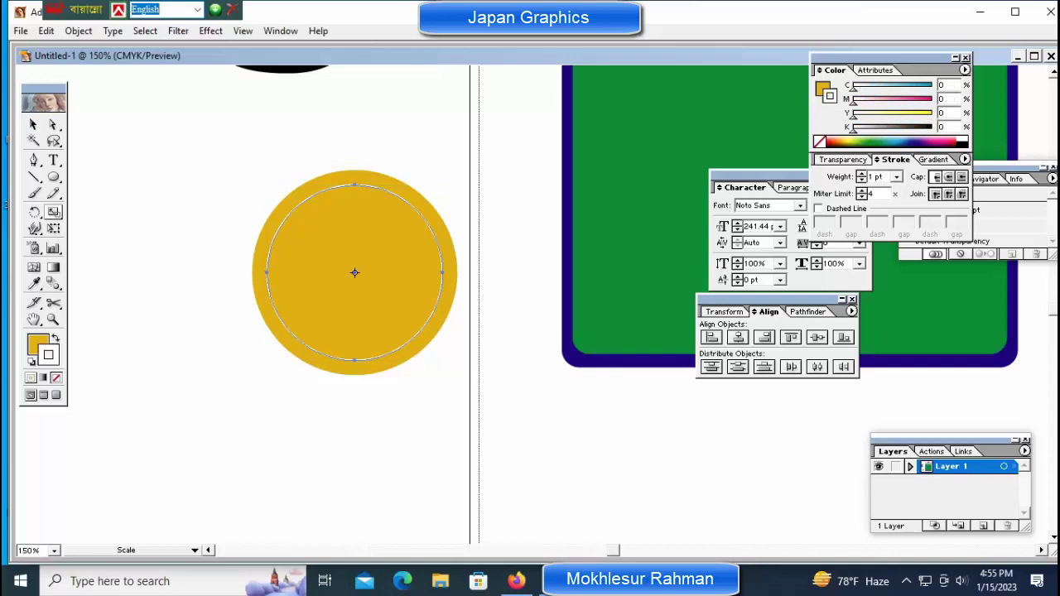
Give the outer circle an orange stroke (C 1.57, M 46.27, Y 84.31) and a light orange fill (C 2.35, M 34.12, Y 39.61)
key("ctrl+z")
key("ctrl+z")
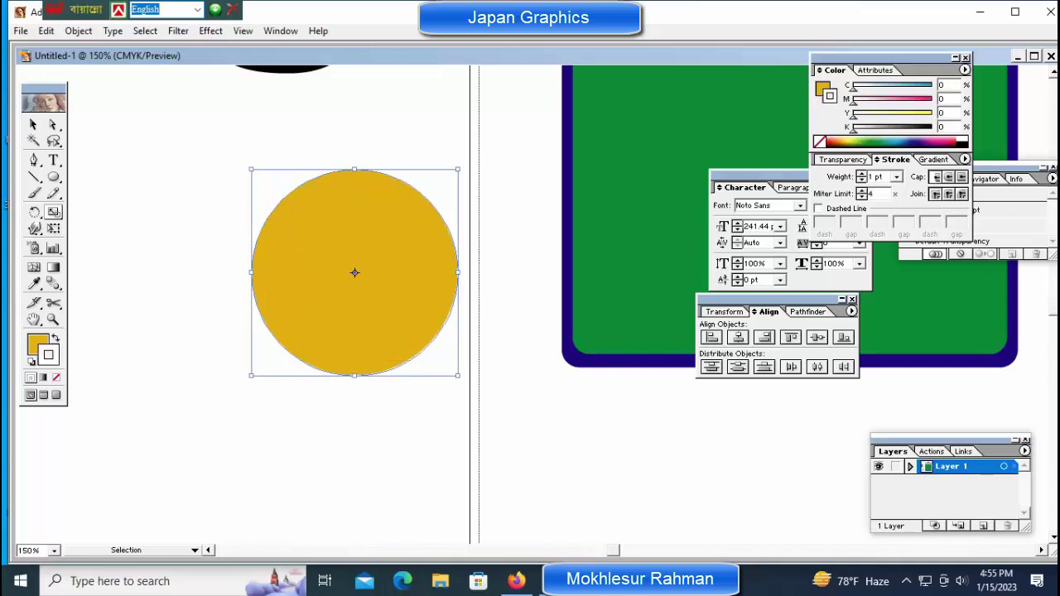
key("s")
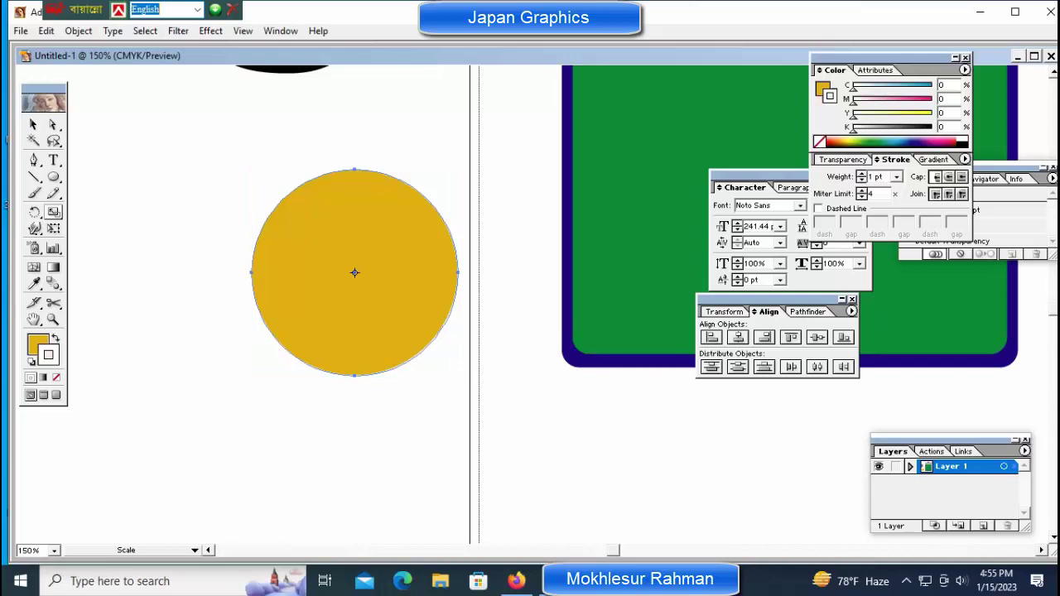
left_click(836, 141)
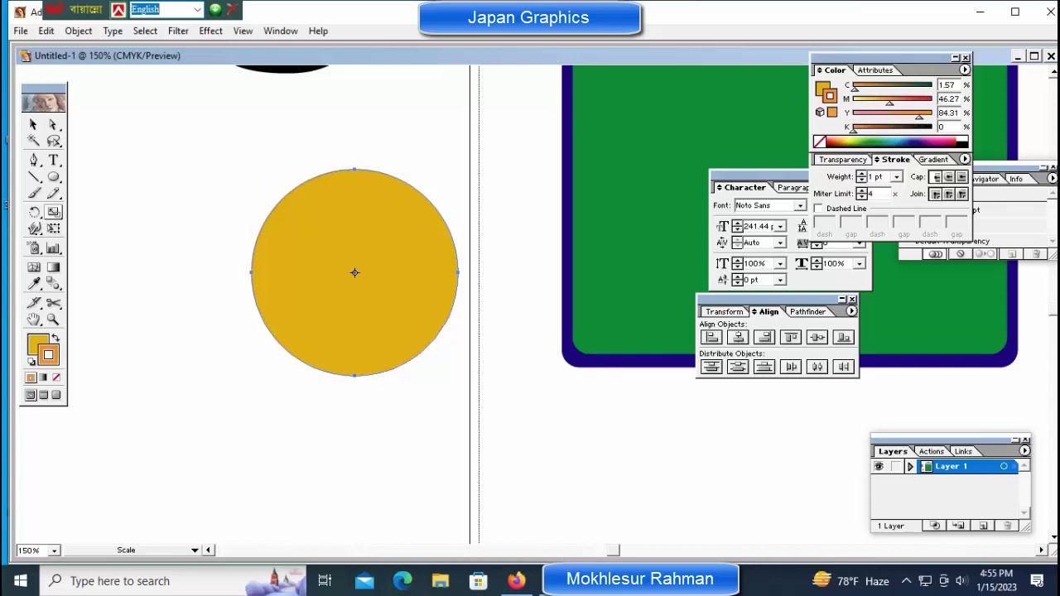
key("x")
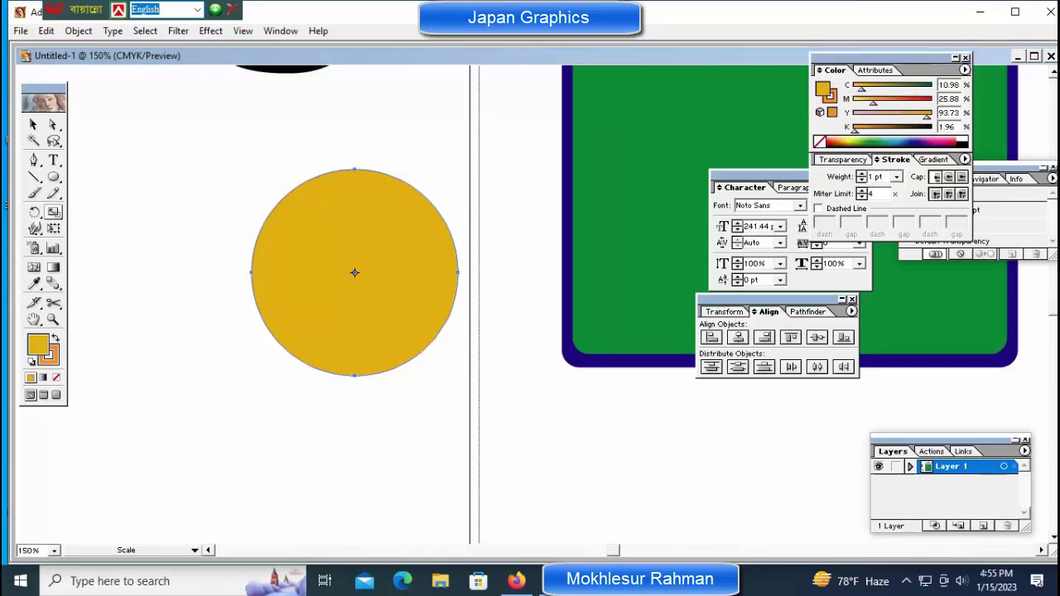
left_click(832, 140)
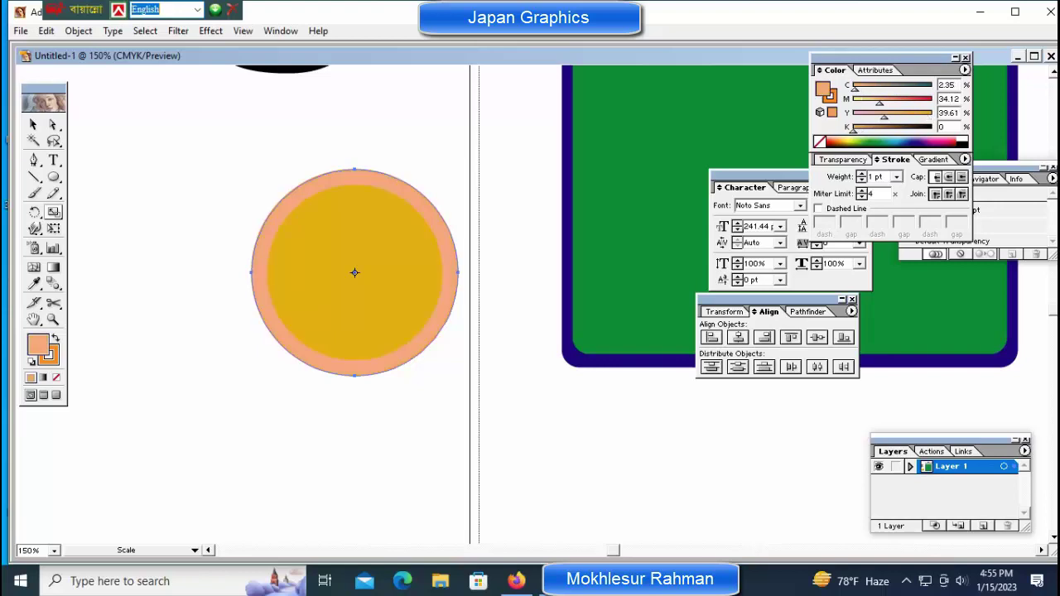
key("ctrl+shift+a")
Move the large black letter S farther left from the page into the empty area beyond the circle
left_click(354, 272, "ctrl")
key("s")
key("ctrl+minus")
key("ctrl+minus")
key("ctrl+minus")
key("ctrl+minus")
key("ctrl+space")
left_click(530, 249, "ctrl")
left_click(529, 248, "ctrl")
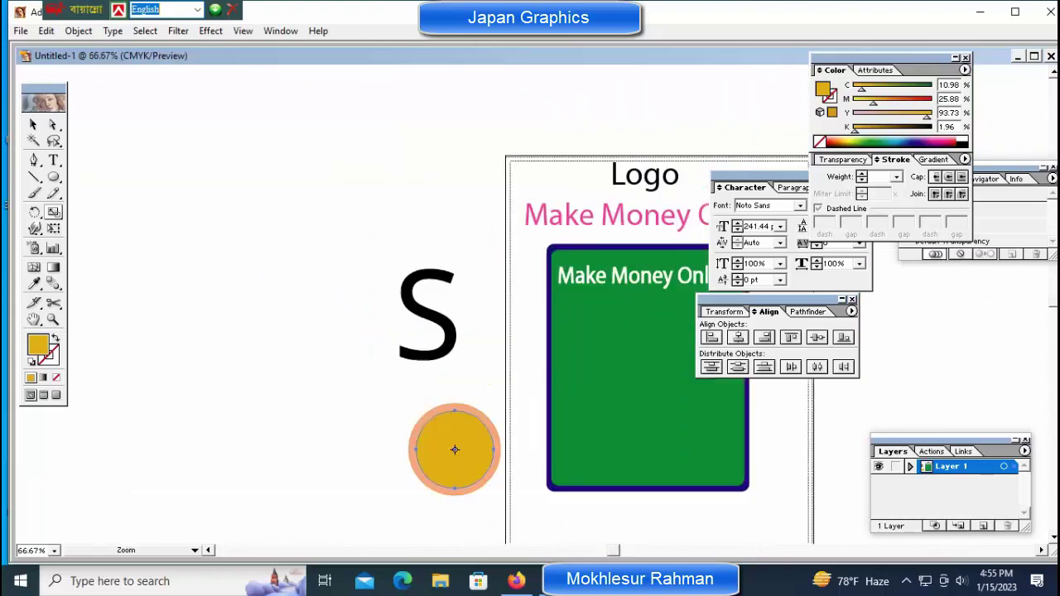
left_click(428, 331, "ctrl")
left_click_drag(427, 331, 283, 350)
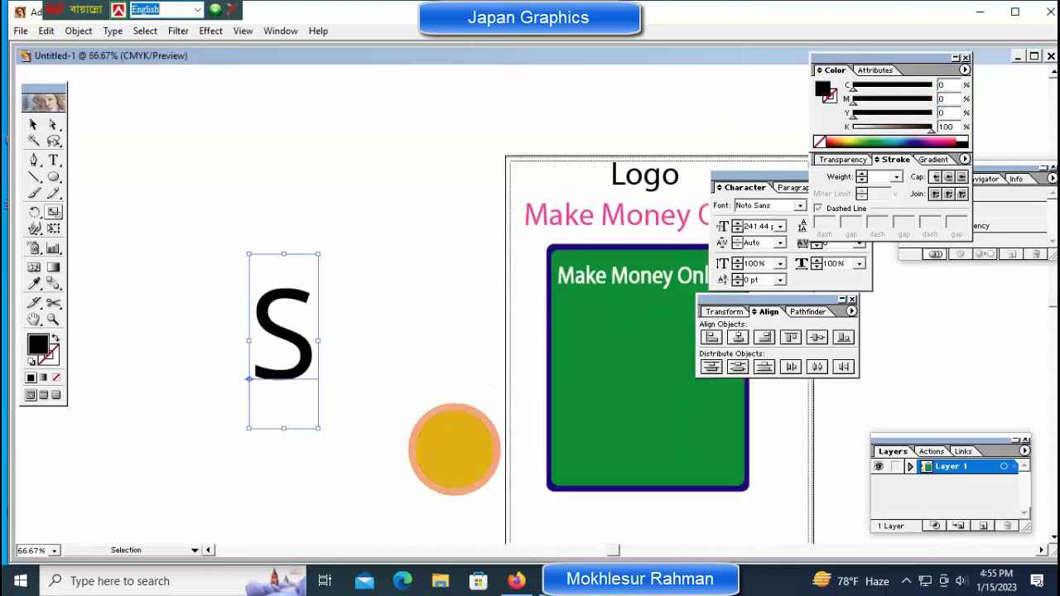
Shrink the letter S slightly, lower it to sit beside the circle and deselect it
left_click_drag(318, 428, 313, 416)
left_click_drag(284, 334, 306, 386)
key("ctrl+shift+a")
key("p")
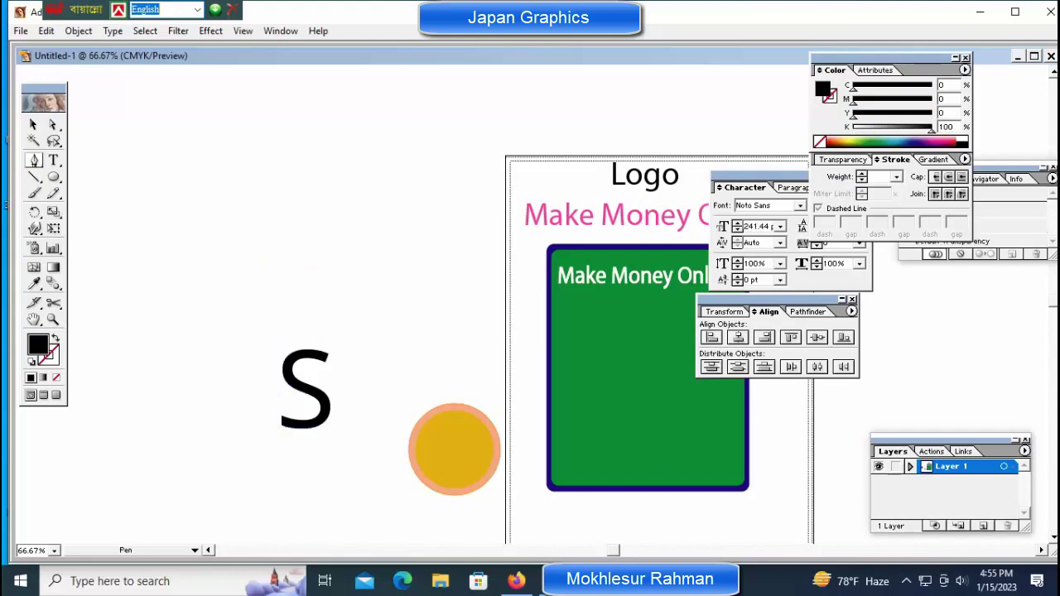
Draw a straight vertical line through the middle of the letter S, extending slightly above and below it, and clear the selection
scroll(546, 332, "down", 3)
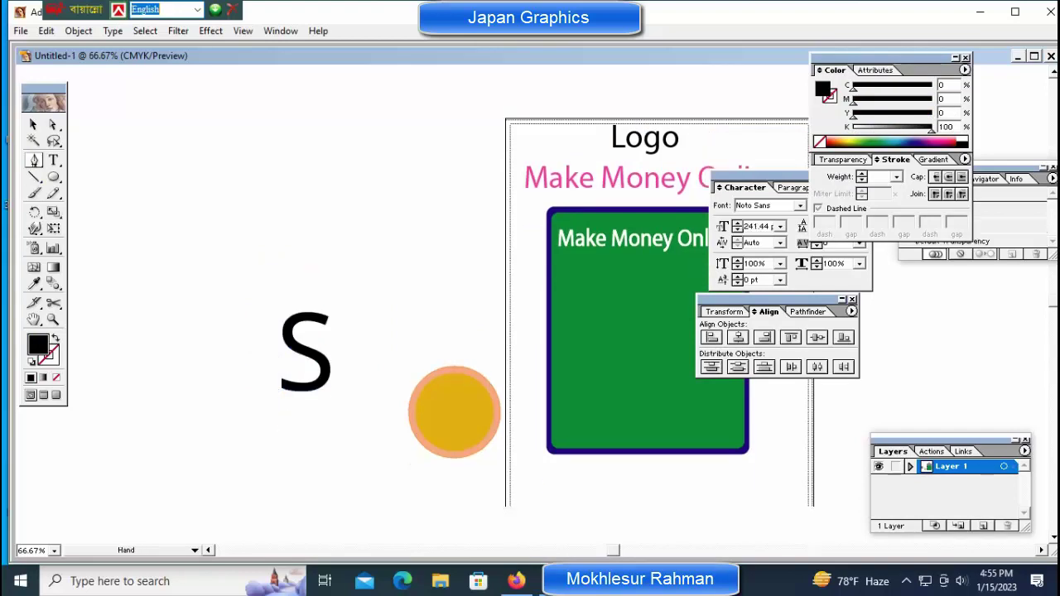
left_click(307, 243)
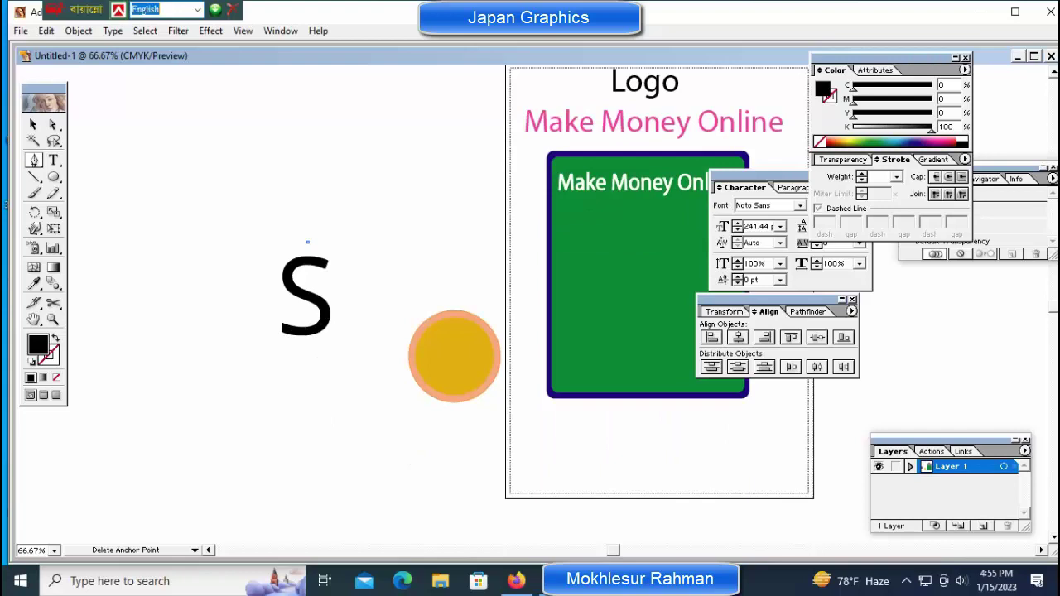
left_click(307, 352, "shift")
left_click(345, 379, "ctrl")
left_click_drag(345, 379, 298, 354)
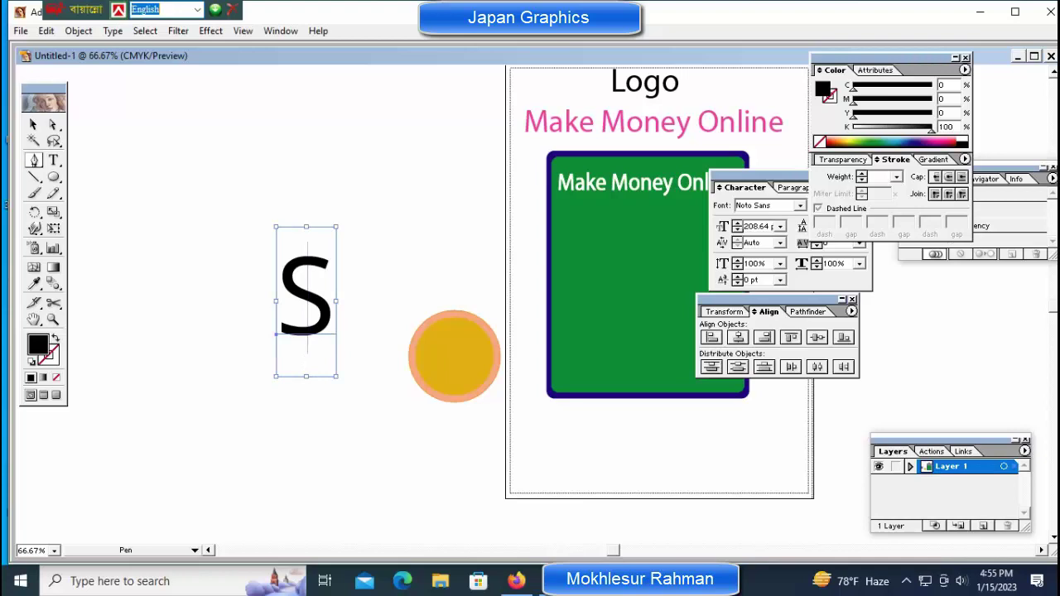
key("ctrl+shift+a")
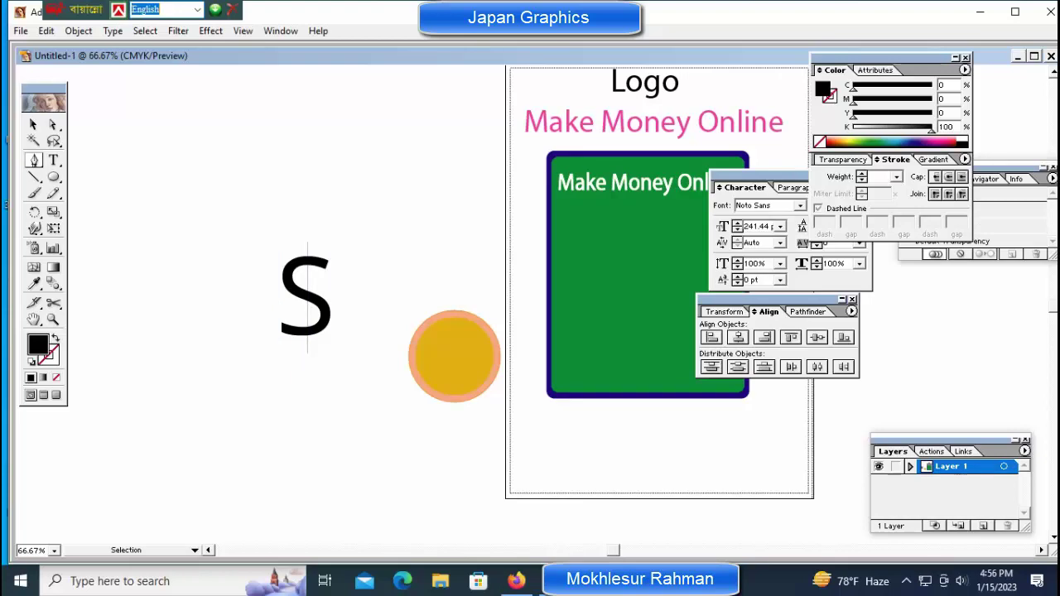
Give the vertical line through the S a black stroke and thicken it to 3 pt
left_click(307, 298, "ctrl")
left_click(896, 176)
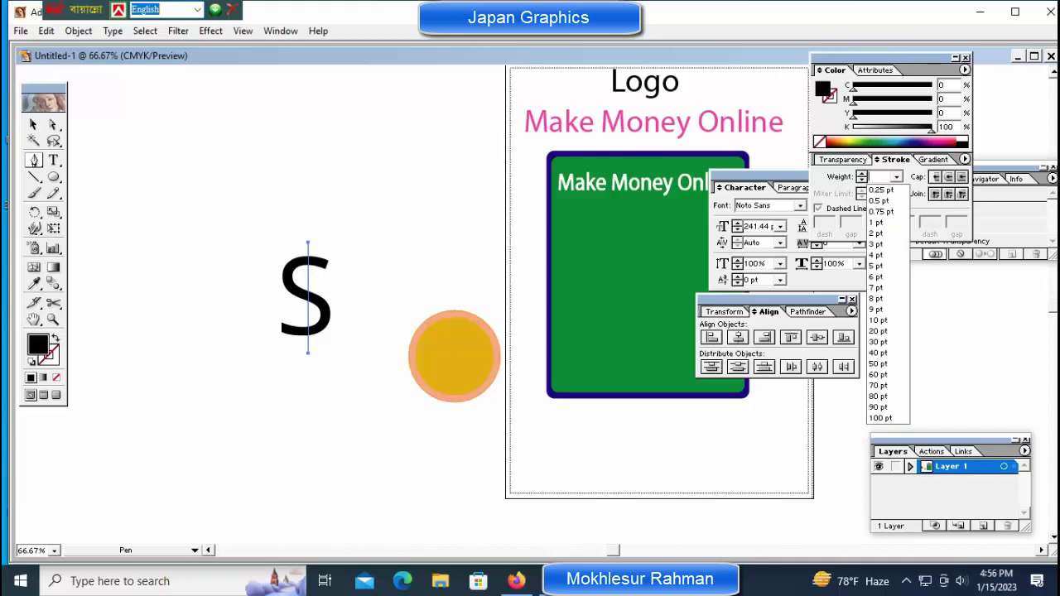
left_click(877, 221)
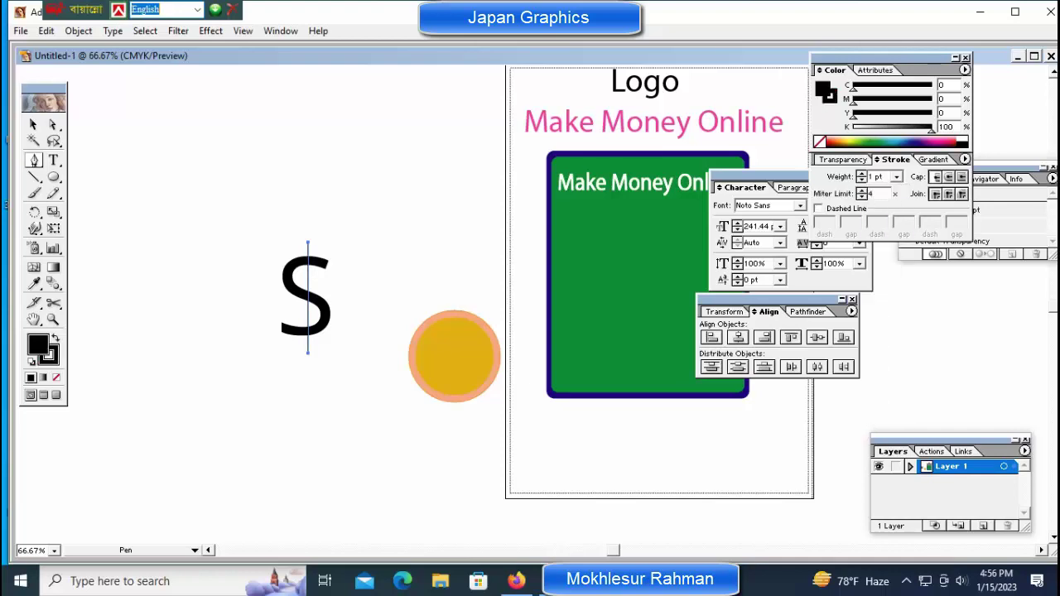
key("x")
left_click(896, 176)
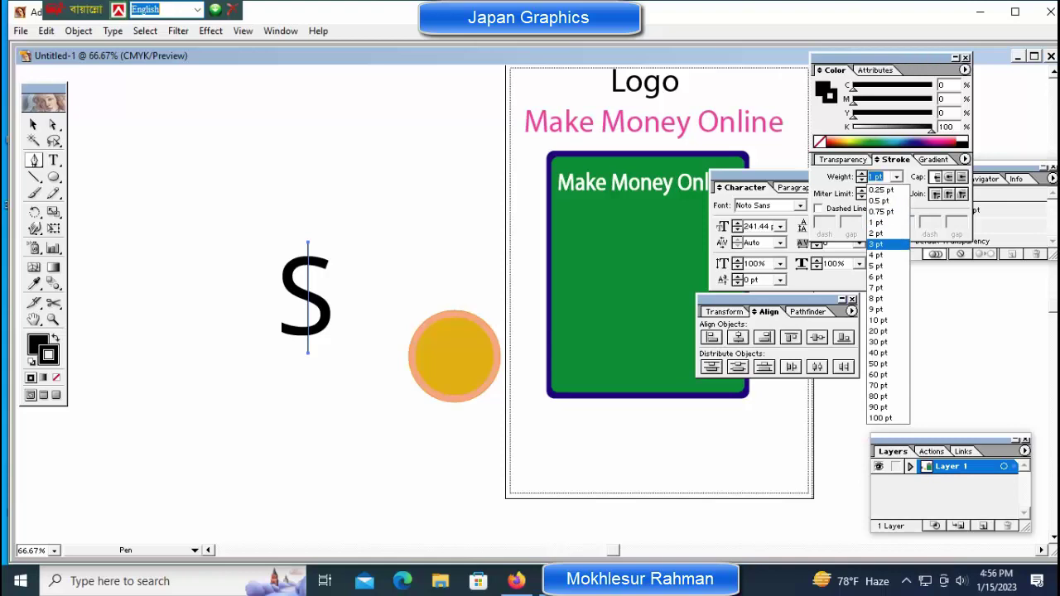
left_click(877, 247)
key("ctrl+shift+a")
Increase the vertical line's stroke weight to 9 pt and deselect it
left_click(308, 297, "ctrl")
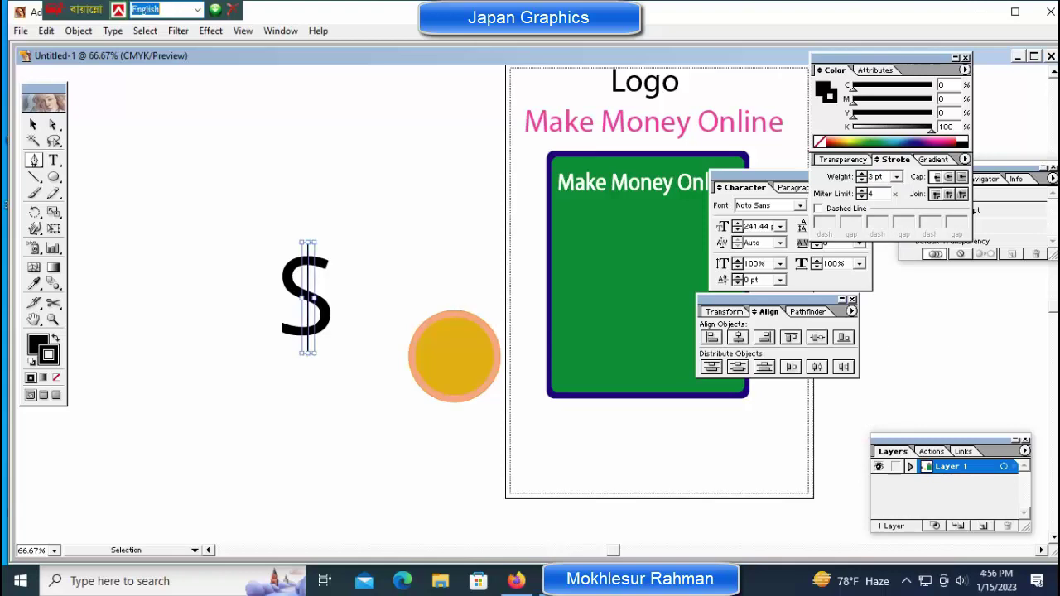
left_click(896, 177)
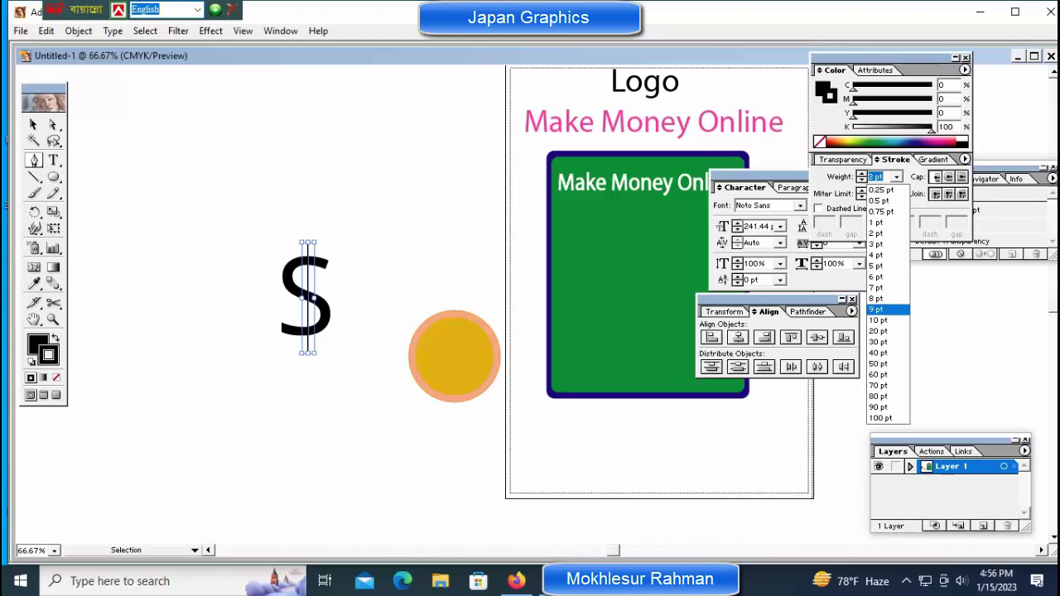
left_click(877, 309)
key("ctrl+shift+a")
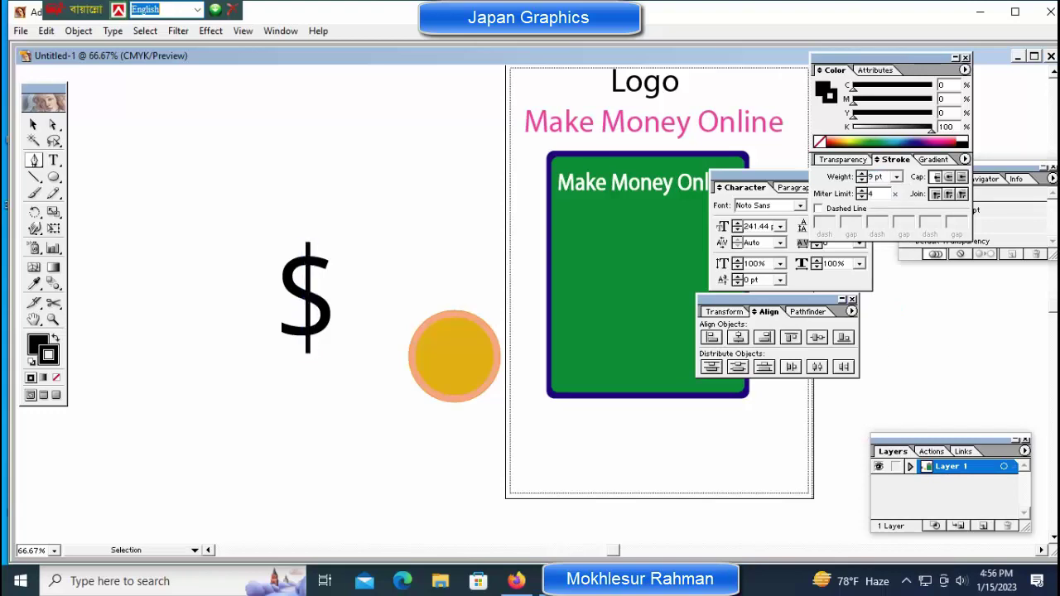
Shorten the vertical line at both ends so it extends only slightly beyond the letter S
key("z")
left_click(353, 288, "ctrl")
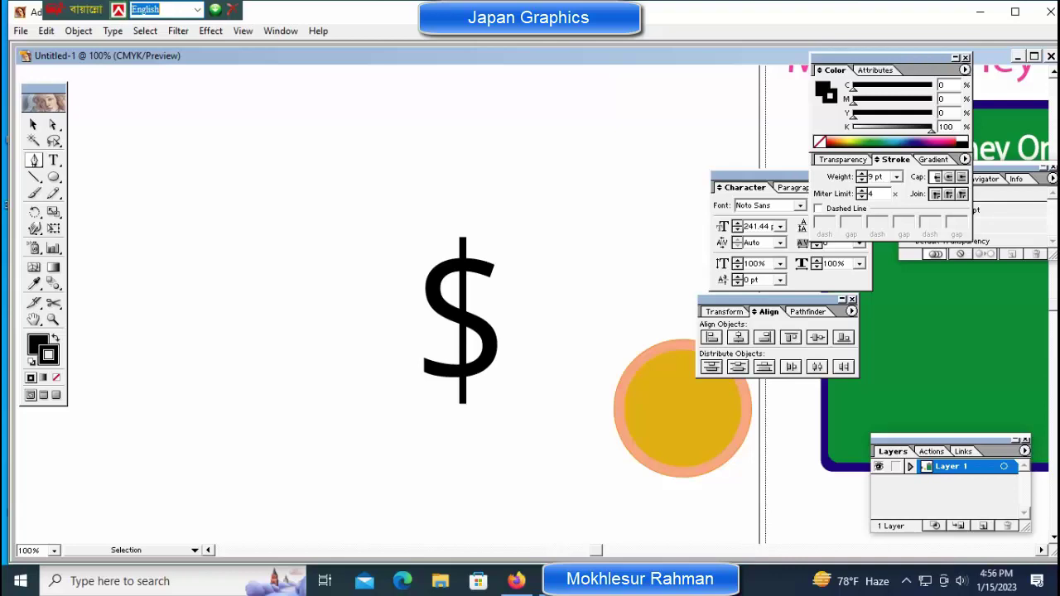
left_click(462, 320, "ctrl")
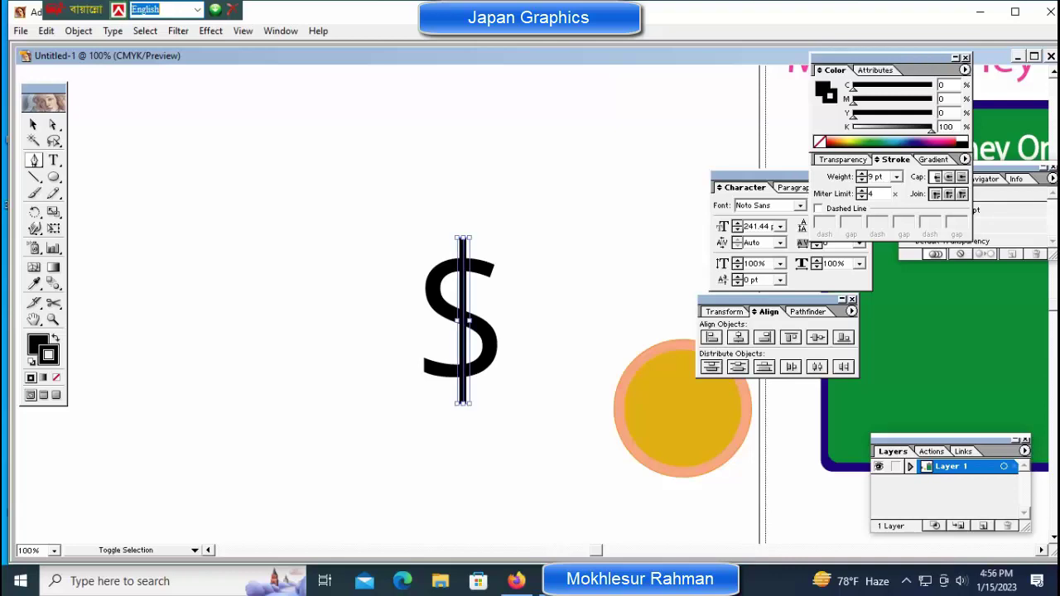
left_click_drag(470, 238, 468, 245)
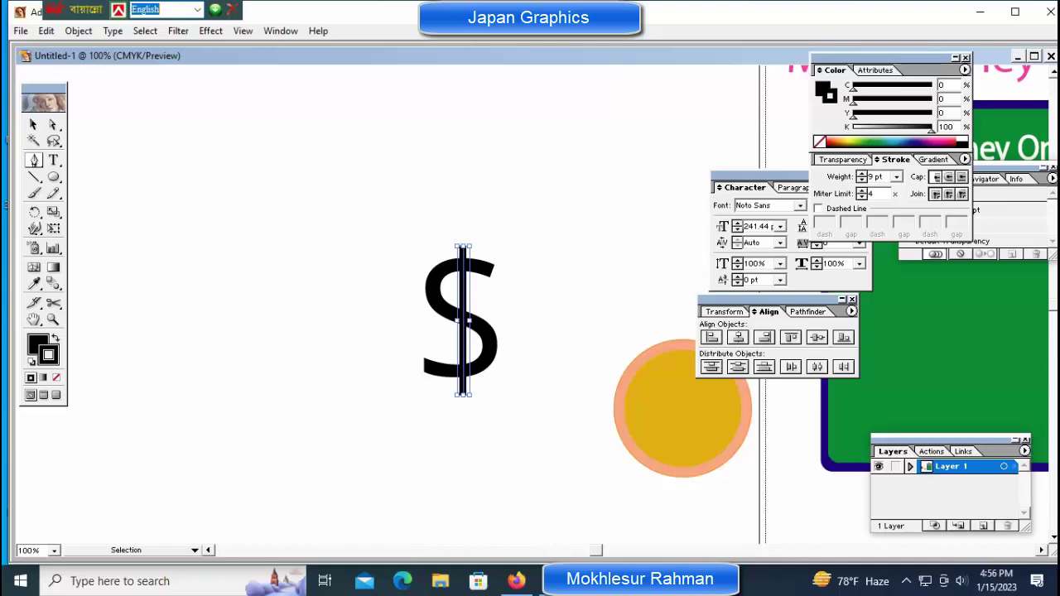
left_click_drag(463, 395, 463, 382)
Nudge the vertical line slightly down so it sticks out evenly above and below the S
left_click(487, 356, "ctrl")
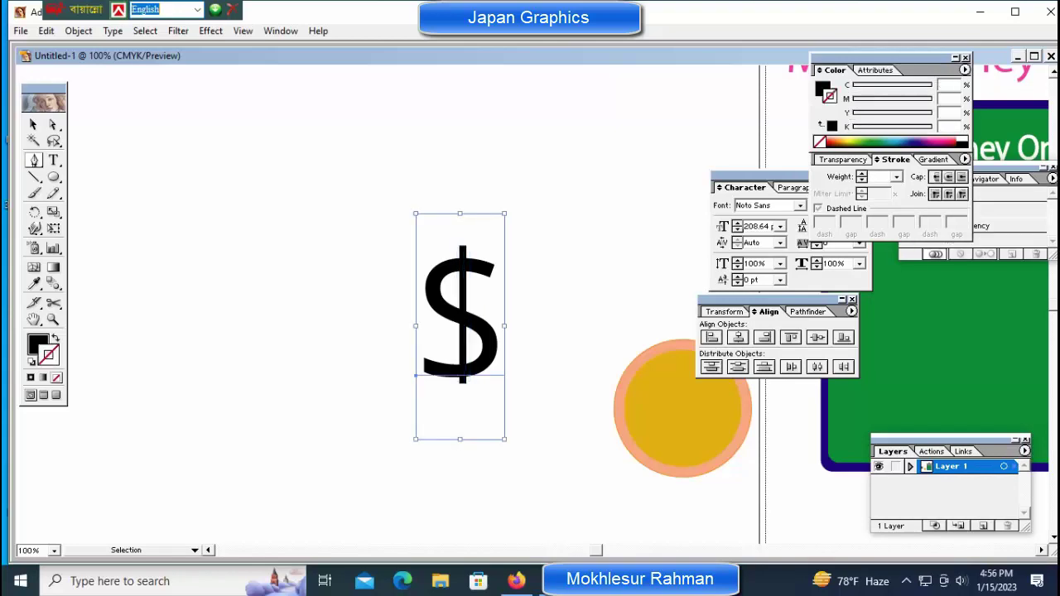
left_click(463, 314, "ctrl")
key("Down")
key("Down")
key("Down")
key("Down")
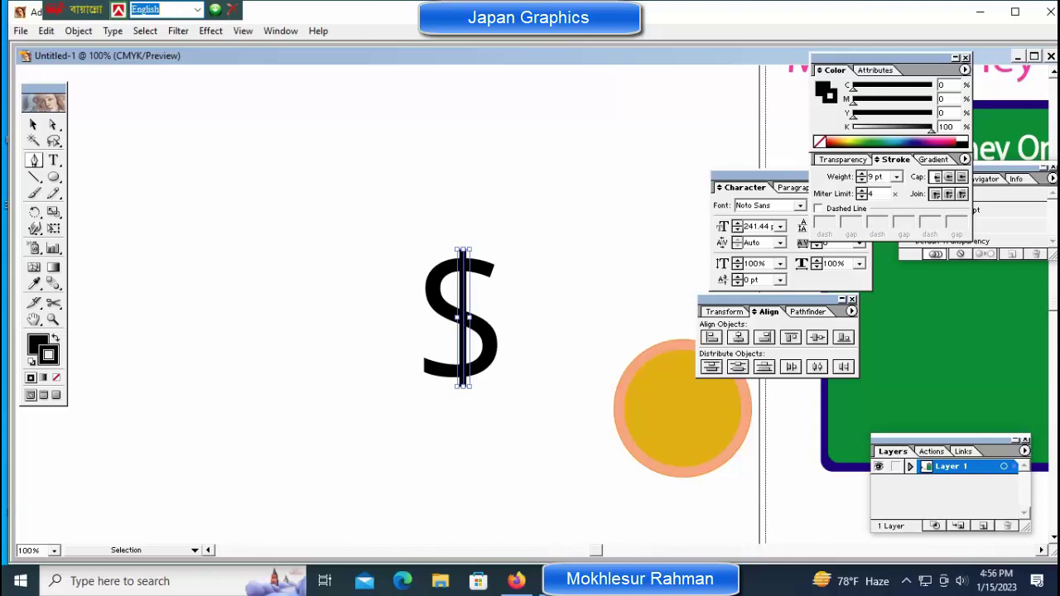
Select the letter S together with its vertical line and group them into one dollar sign
key("ctrl+minus")
key("ctrl+minus")
key("ctrl+minus")
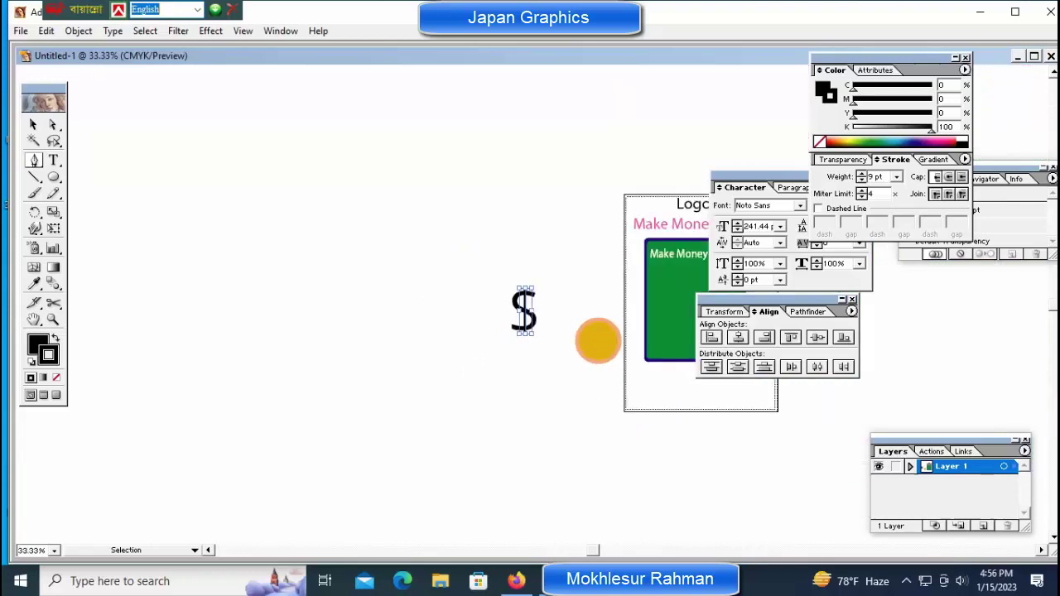
key("ctrl+plus")
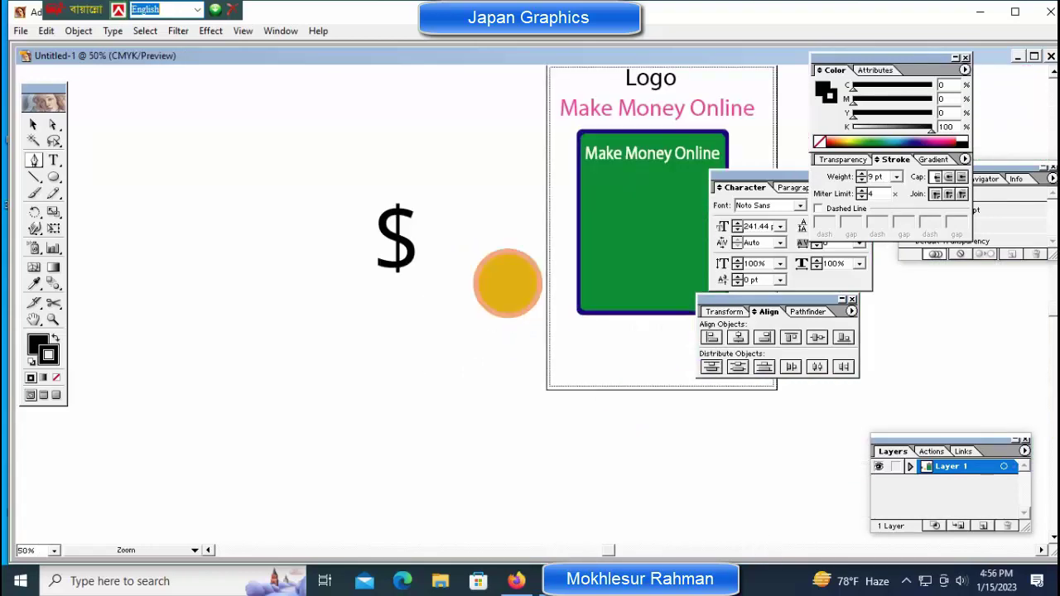
key("ctrl+plus")
left_click_drag(245, 158, 381, 327)
key("p")
key("v")
left_click(306, 220)
right_click(313, 222)
left_click(339, 274)
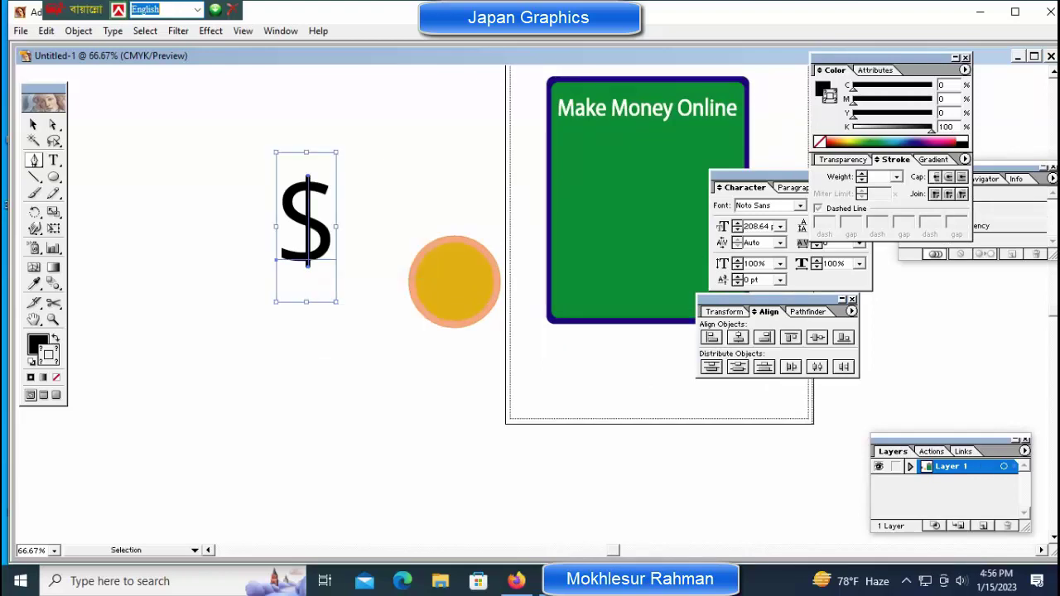
Move the dollar sign onto the gold coin and scale it down to fit inside the circles
left_click_drag(306, 220, 458, 289)
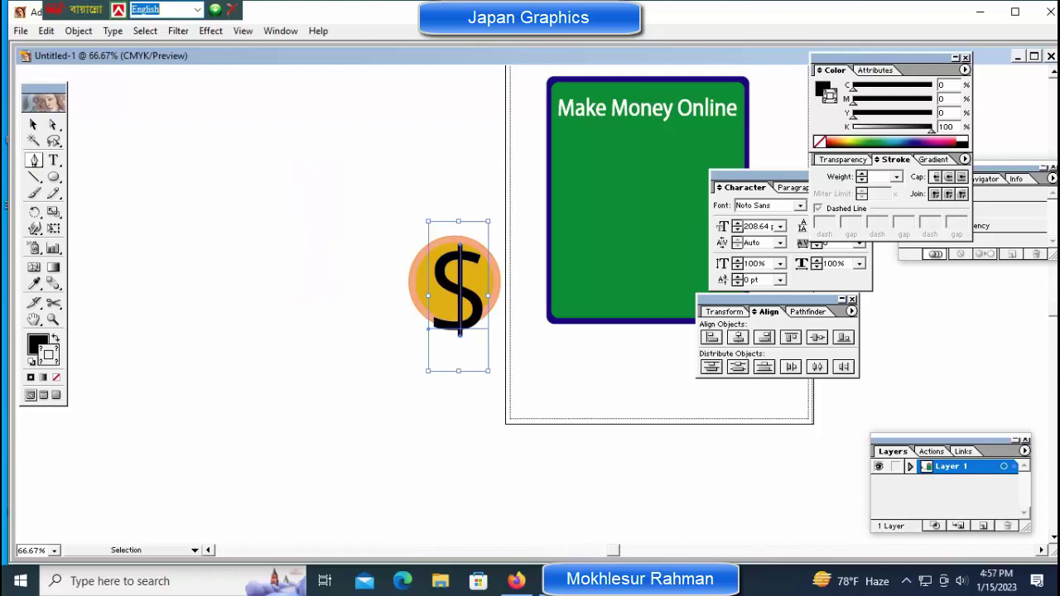
left_click_drag(489, 371, 481, 352)
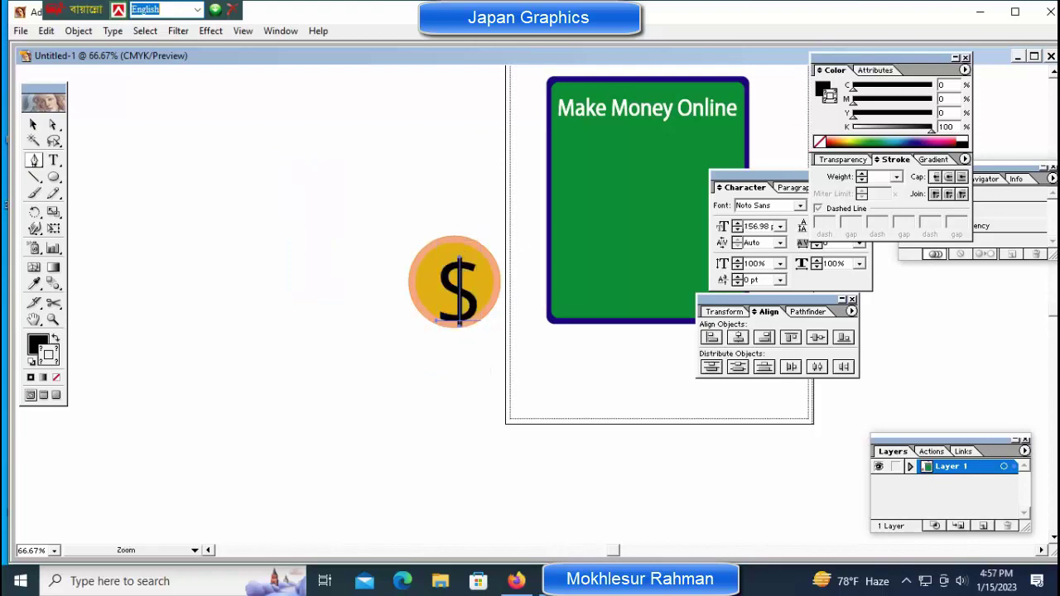
Nudge the dollar sign up and slightly sideways until it sits centred within the coin's inner circle
key("ctrl+equal")
key("ctrl+equal")
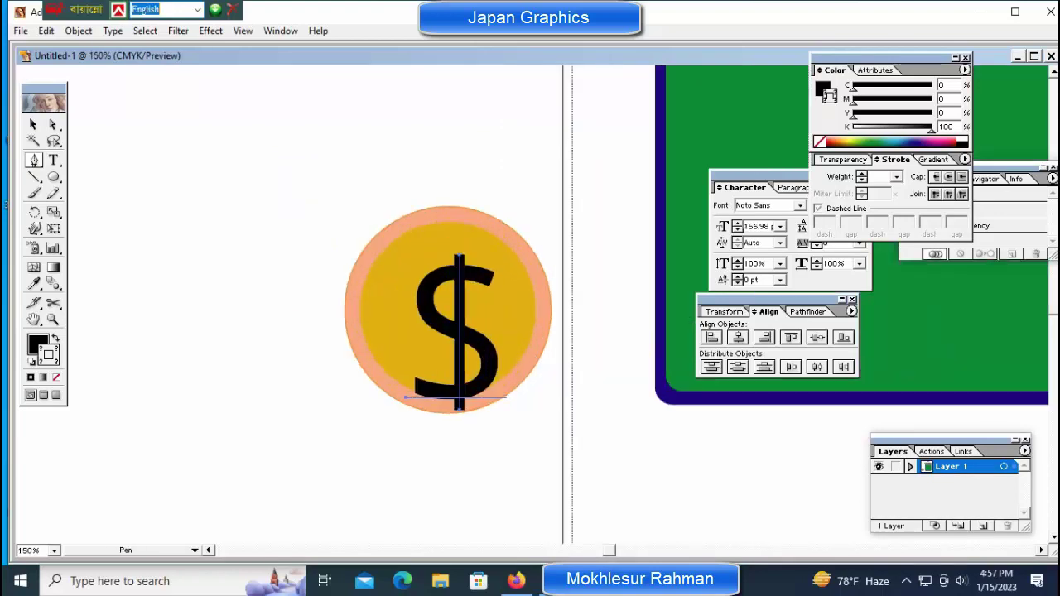
key("ctrl")
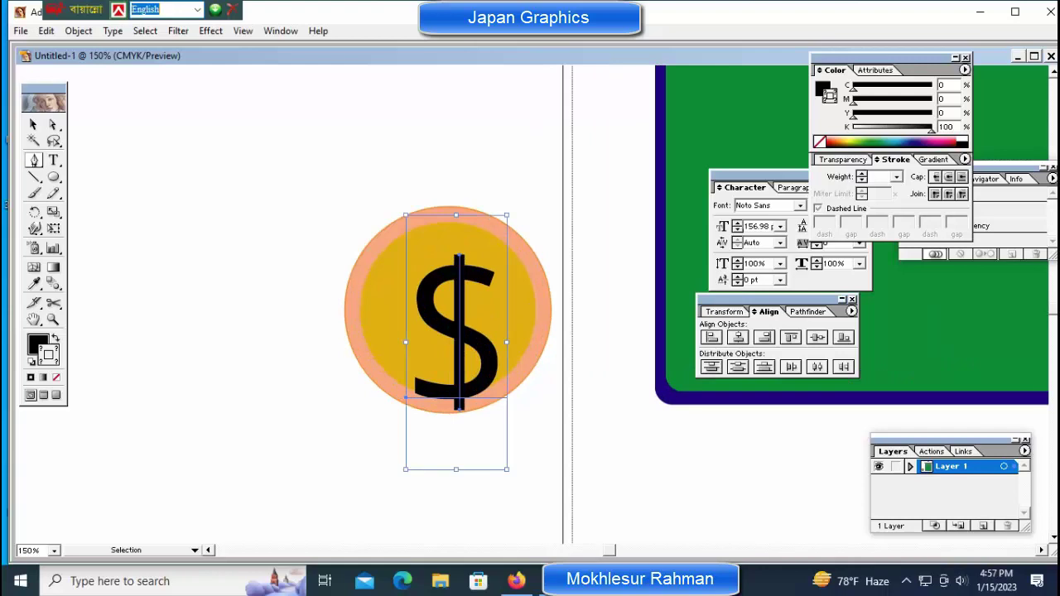
key("ctrl+Up")
key("ctrl+Up")
key("ctrl+Up")
key("ctrl+Up")
key("ctrl+Up")
key("ctrl+Up")
key("ctrl+Up")
key("ctrl+Up")
key("ctrl+Up")
key("ctrl+Up")
key("ctrl+Up")
key("ctrl+Up")
key("ctrl+Up")
key("ctrl+Up")
key("ctrl+Up")
key("ctrl+Up")
key("ctrl+shift+Left")
key("ctrl+Up")
key("ctrl+Up")
key("ctrl+Up")
key("ctrl+Up")
key("ctrl+Up")
key("ctrl+Right")
key("ctrl+Right")
key("ctrl+Right")
key("ctrl+Right")
key("ctrl+Right")
key("ctrl+Right")
key("ctrl+Up")
key("ctrl+Down")
key("ctrl+Down")
key("Down")
key("Down")
key("Down")
key("p")
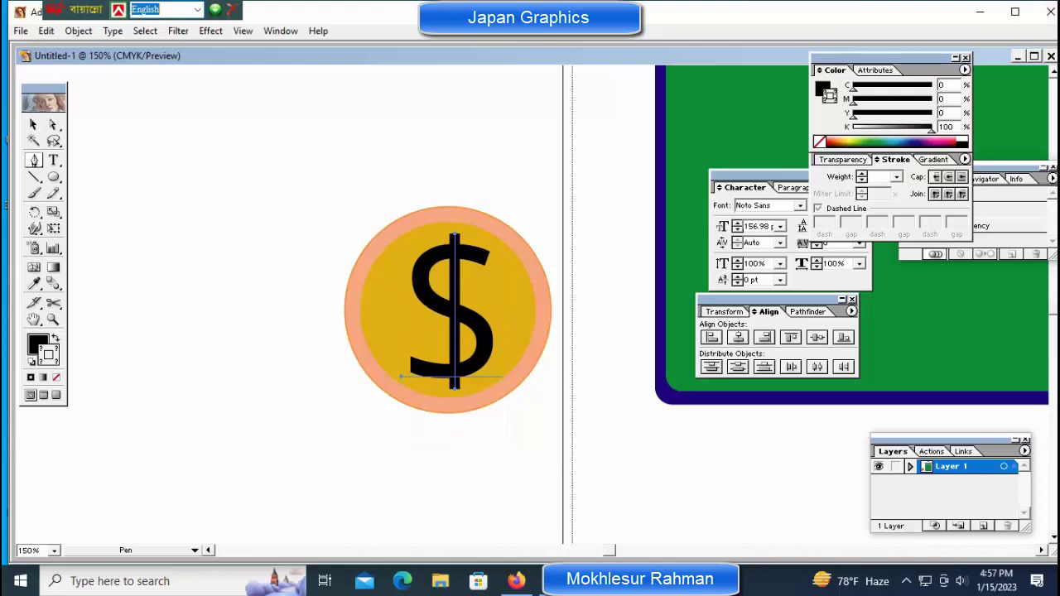
Try a white fill on the letter S of the dollar sign, then remove its fill
key("x")
key("ctrl+z")
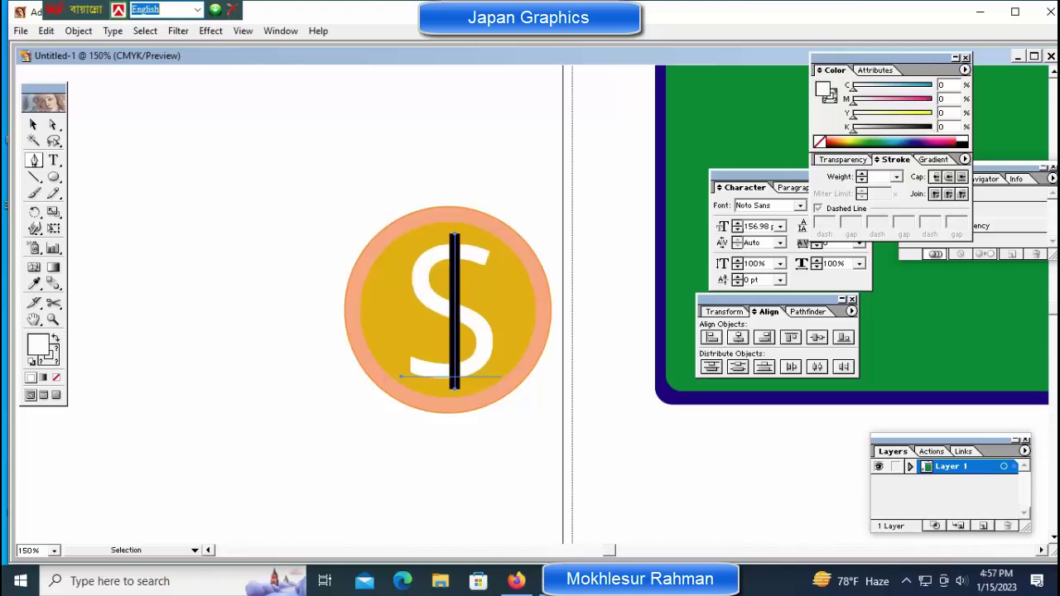
key("ctrl+shift+a")
key("ctrl+a")
key("/")
key("x")
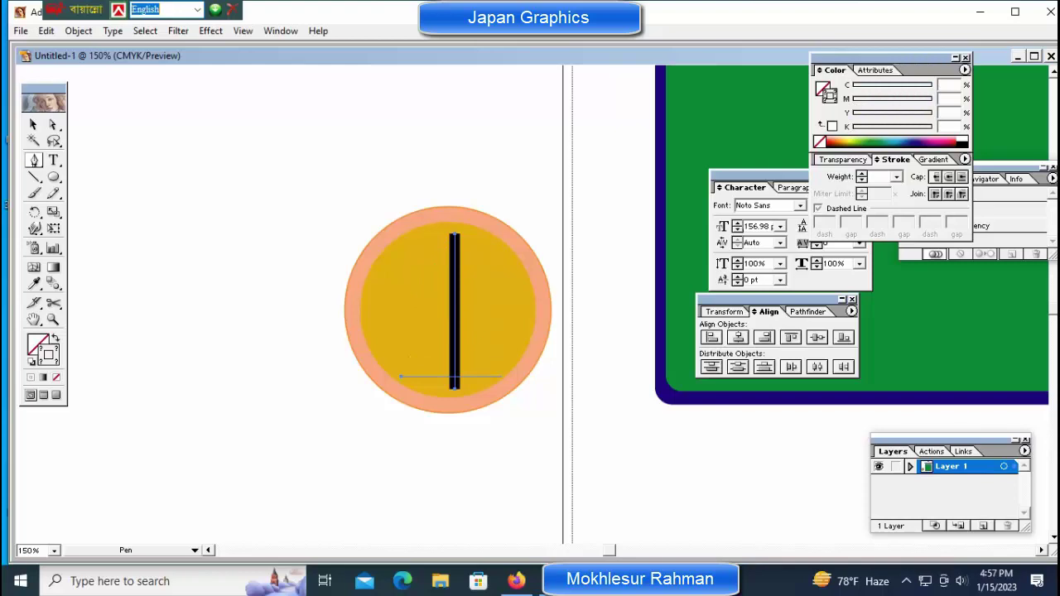
Inspect the dollar sign on the coin in Outline view and return to Preview
key("v")
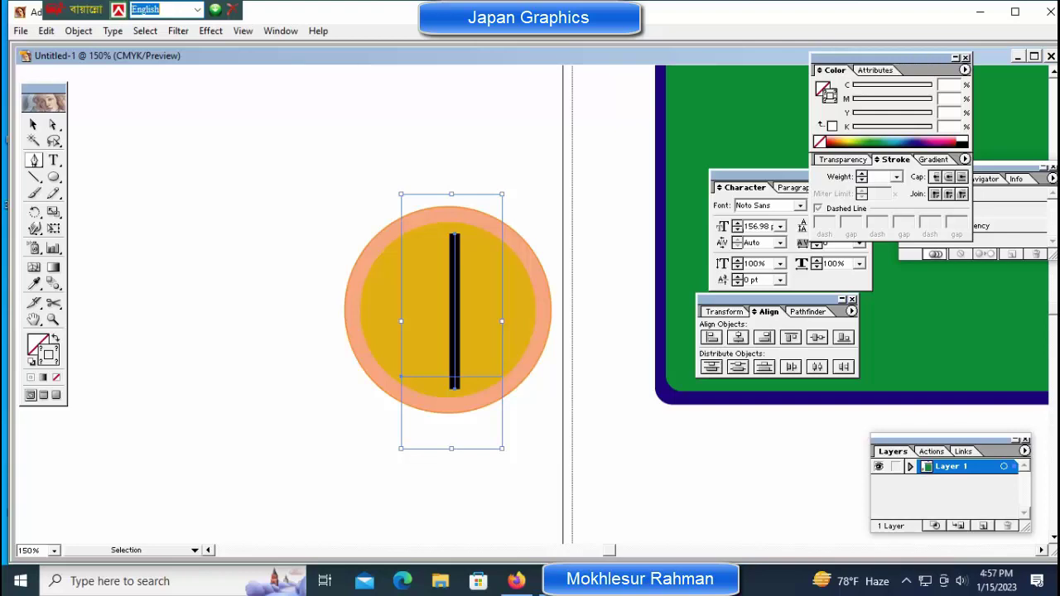
left_click_drag(389, 339, 484, 393)
key("ctrl+y")
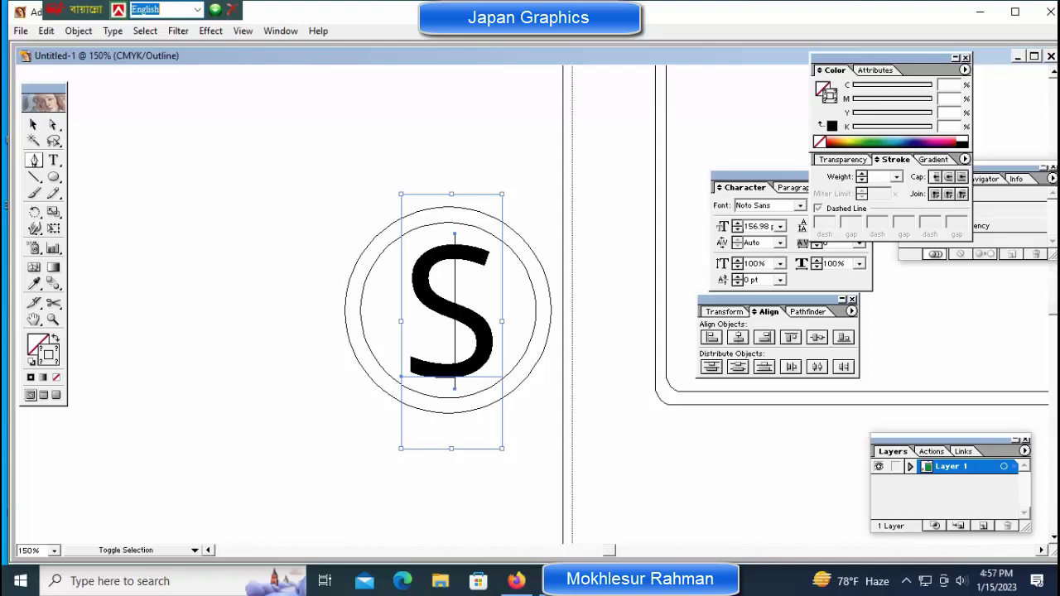
key("ctrl+y")
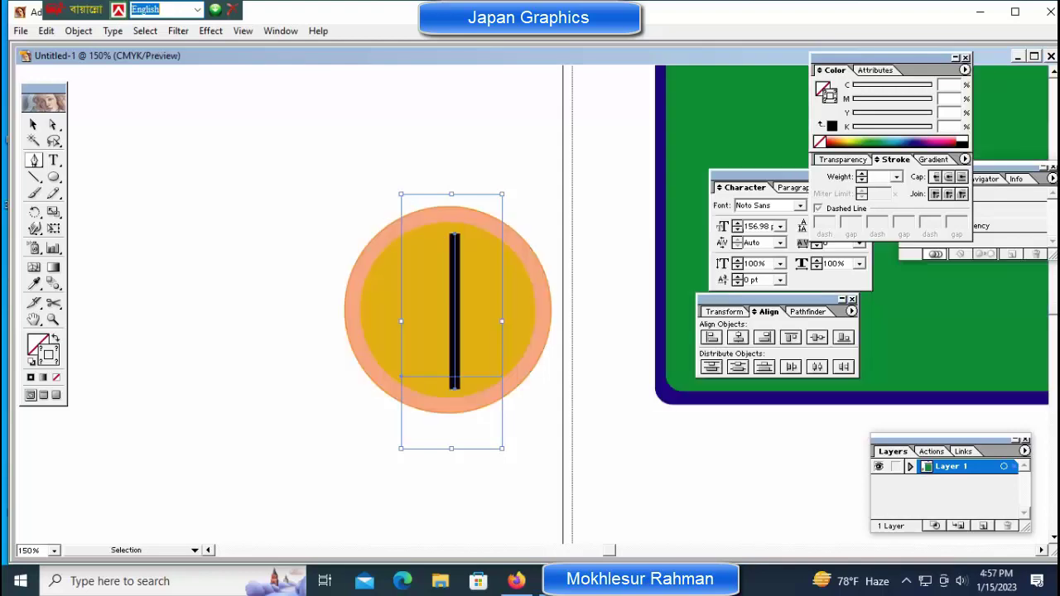
Restore a solid fill on the letter S and colour it green (C 85.88, M 0, Y 91.37, K 0)
key("p")
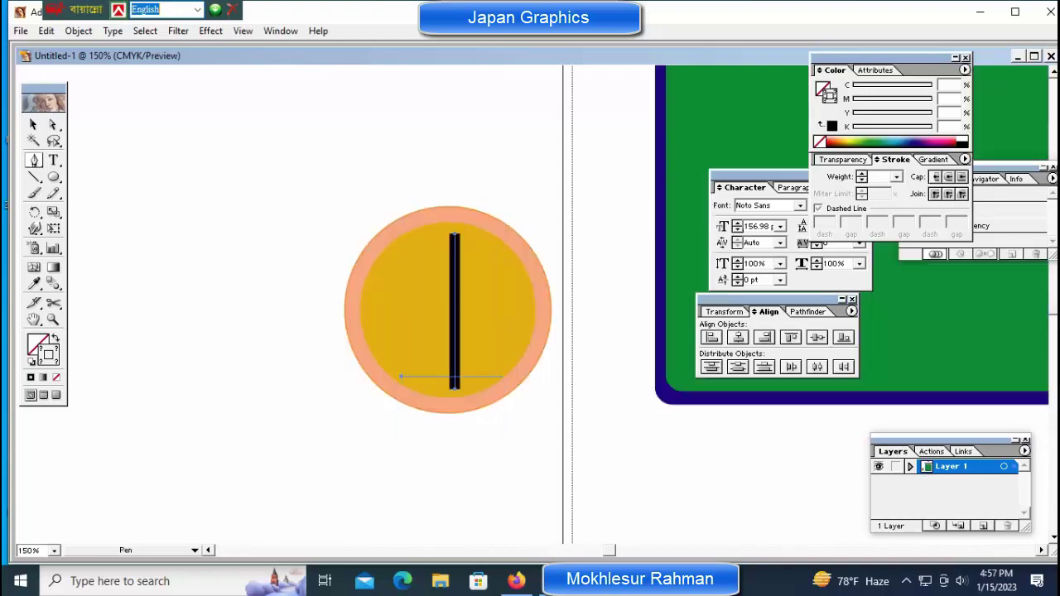
key("x")
key("comma")
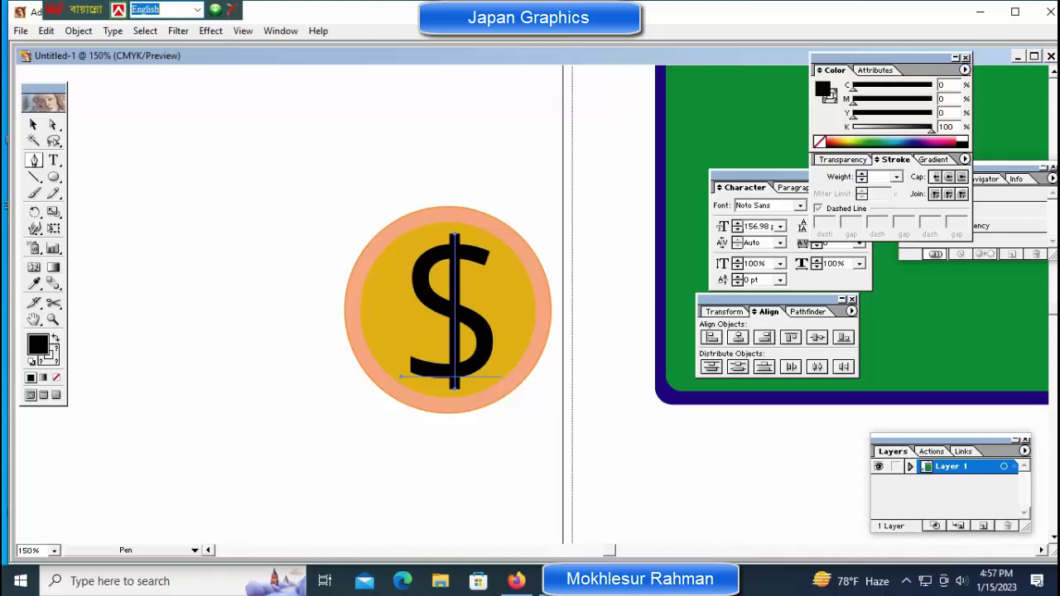
left_click(868, 142)
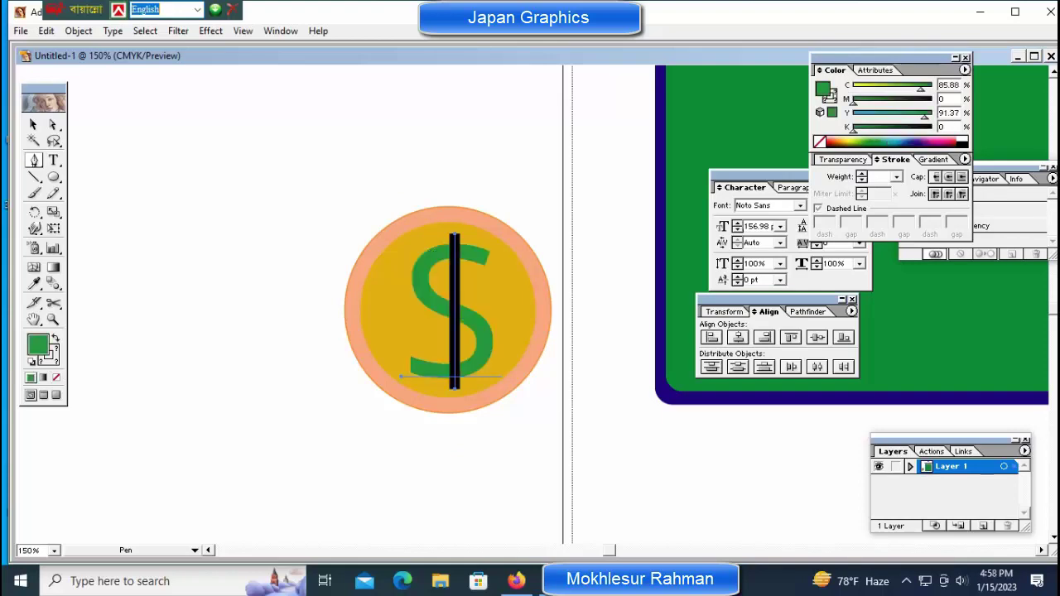
key("ctrl+shift+a")
Give the dollar sign's vertical bar a solid green stroke matching the letter S, and deselect the artwork
left_click(454, 311, "ctrl")
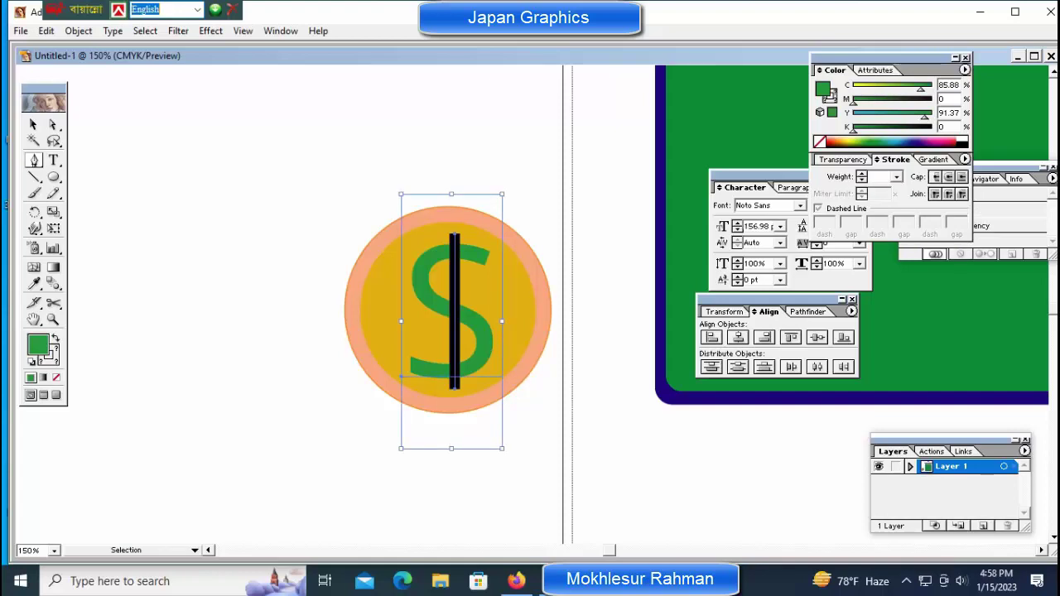
key("ctrl+shift+a")
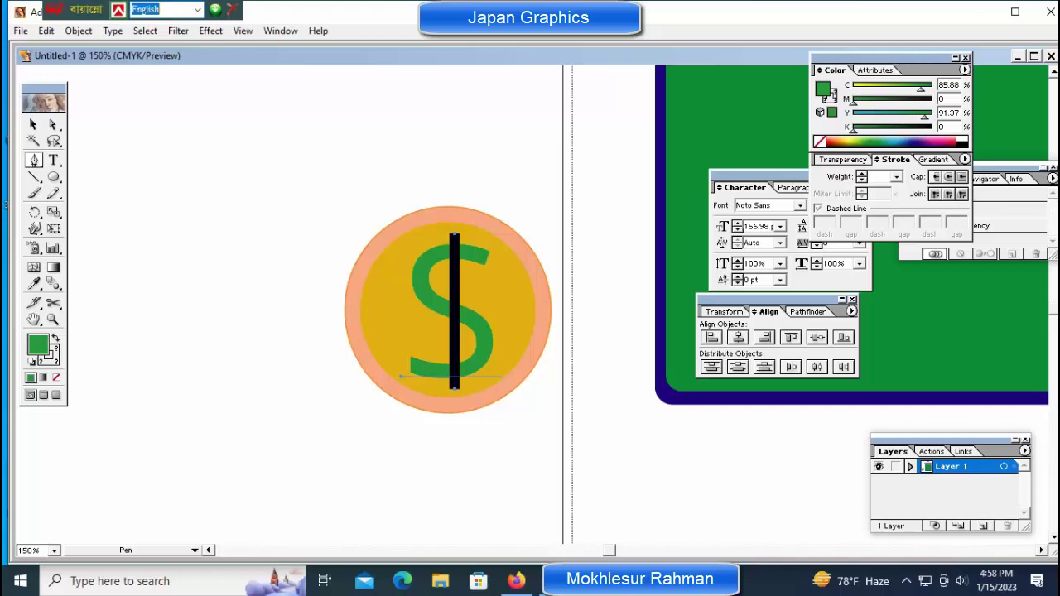
key("ctrl")
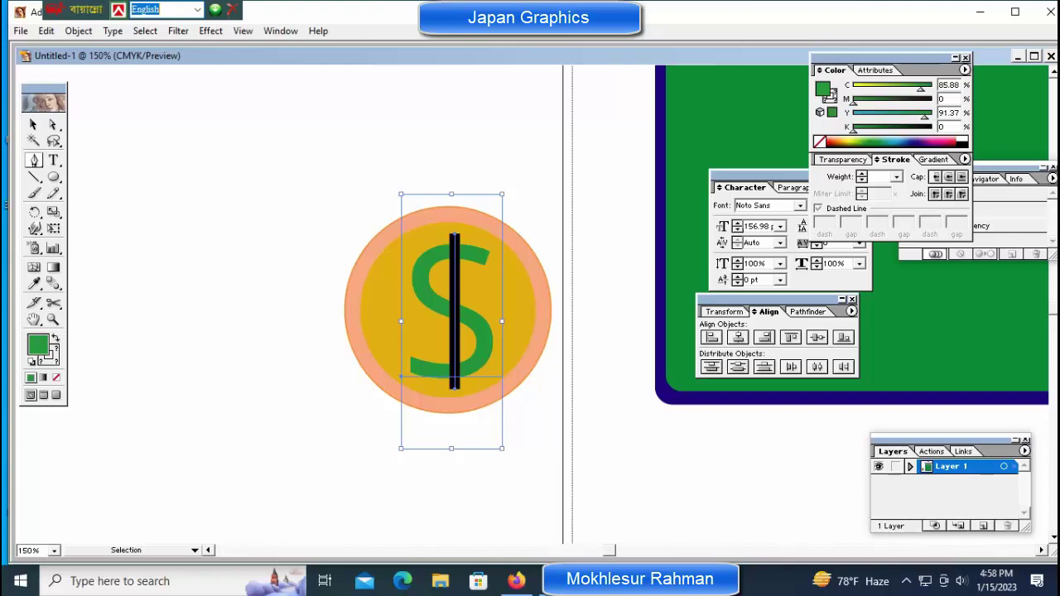
left_click(54, 360)
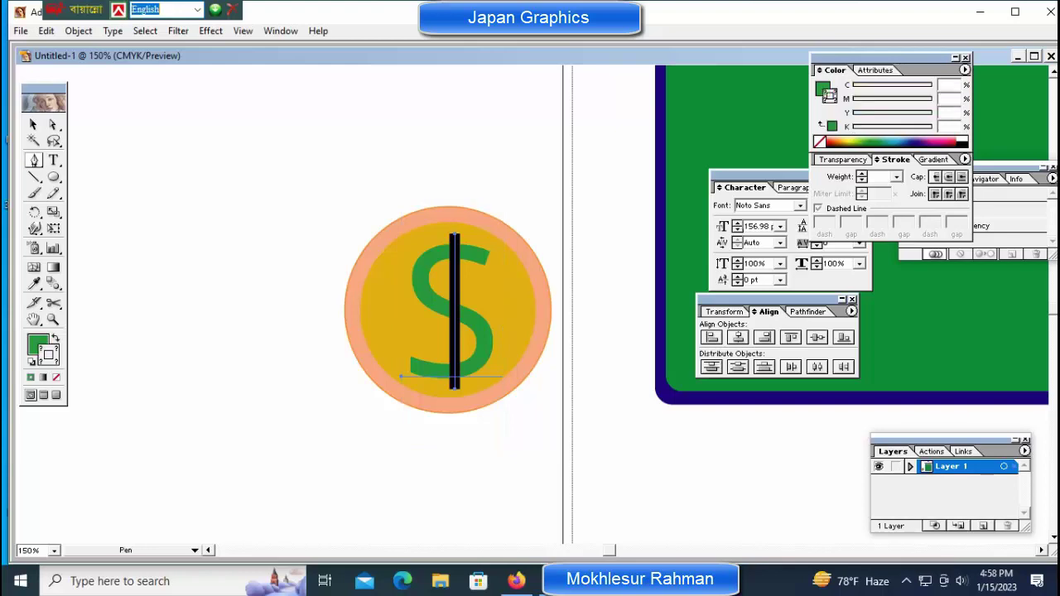
left_click(31, 378)
key("ctrl+shift+a")
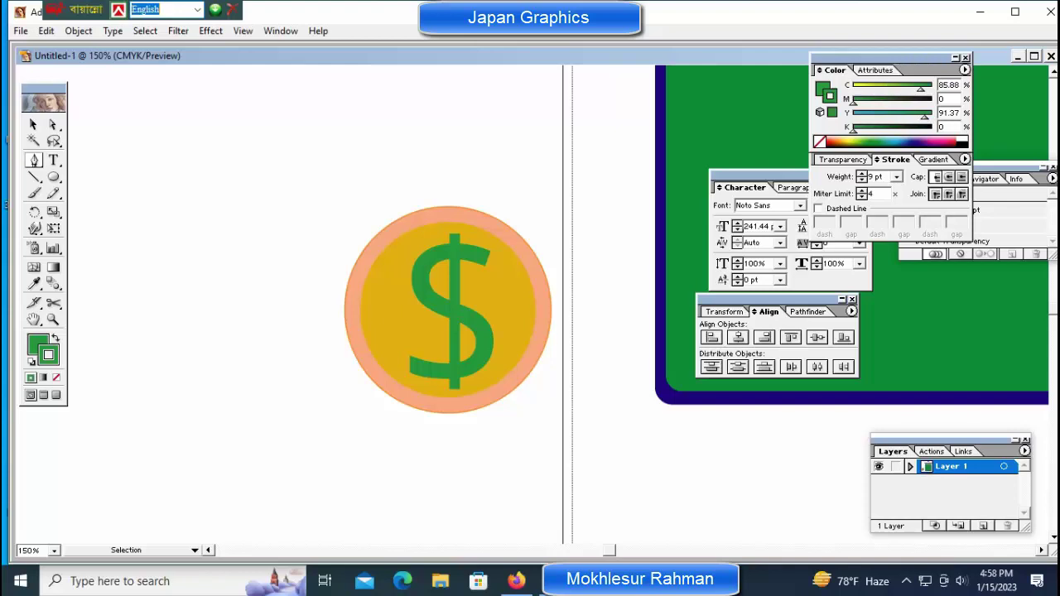
Group the coin's two circles with the dollar sign's letter S and vertical bar
key("ctrl+minus")
key("ctrl+minus")
key("ctrl+minus")
key("ctrl+minus")
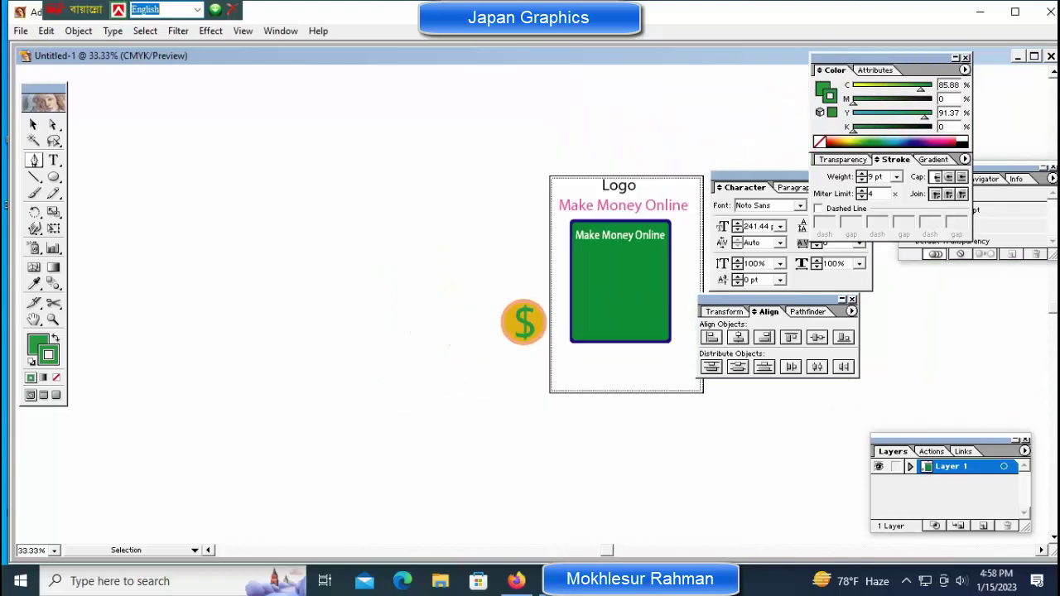
left_click_drag(523, 323, 319, 322)
left_click(319, 323, "ctrl")
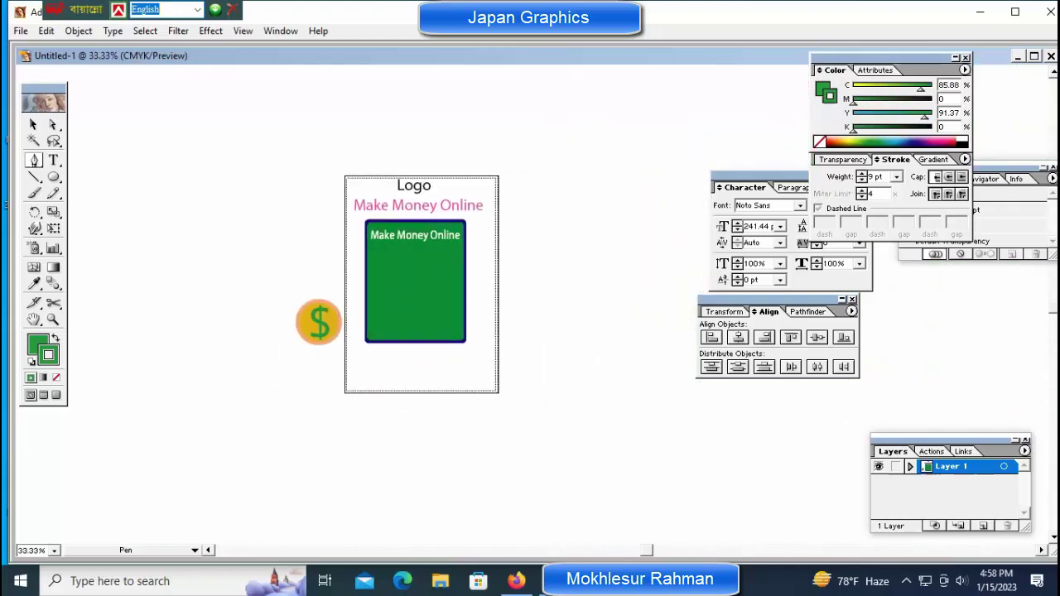
right_click(306, 325)
left_click(331, 369)
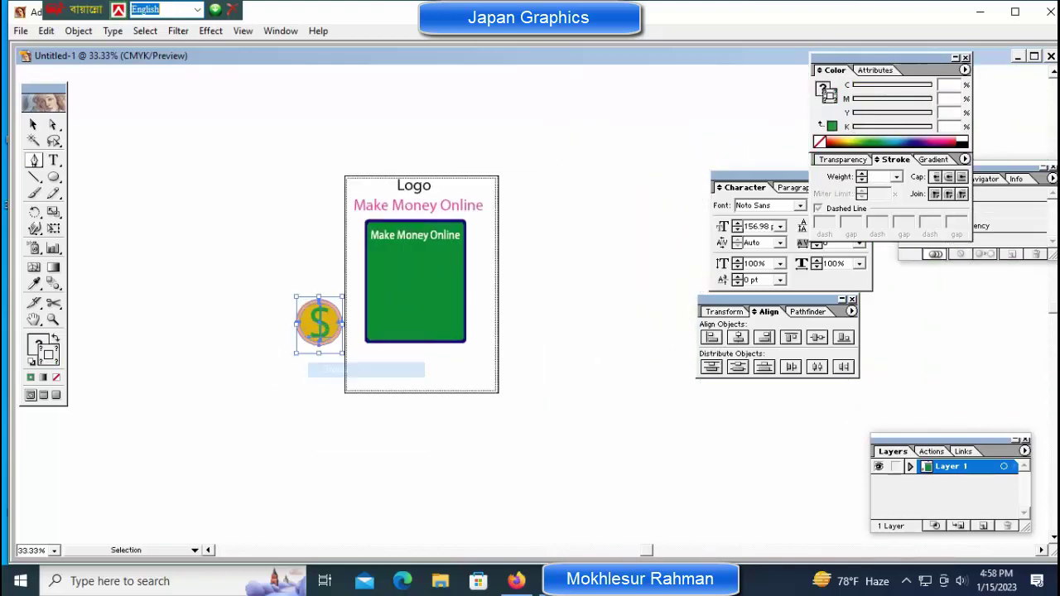
Move the dollar coin from beside the page onto the green rounded rectangle, below the white heading
left_click_drag(319, 323, 403, 288)
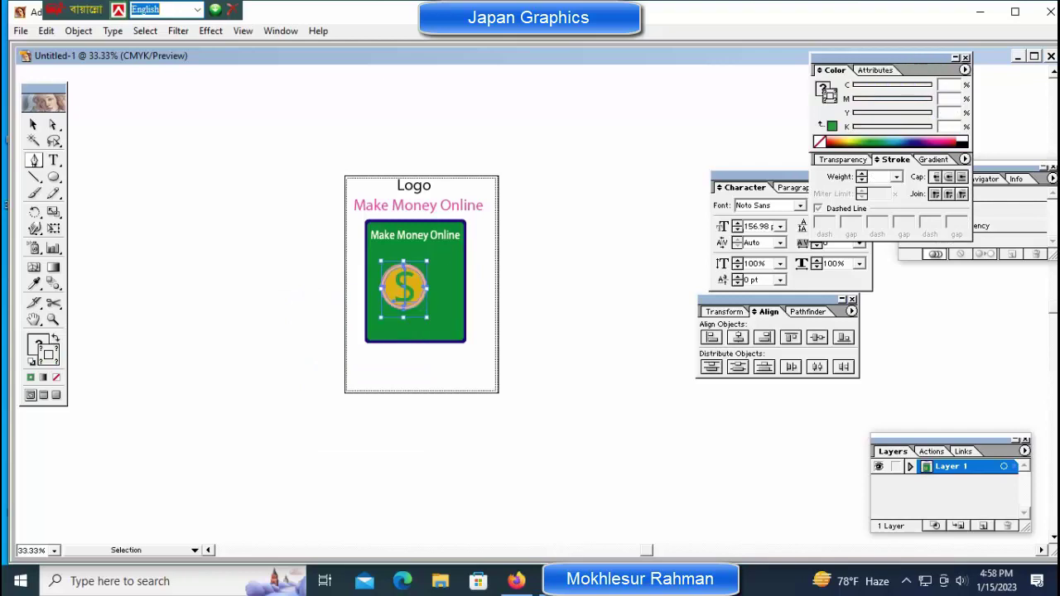
key("ctrl+space")
left_click_drag(305, 240, 254, 435)
key("space")
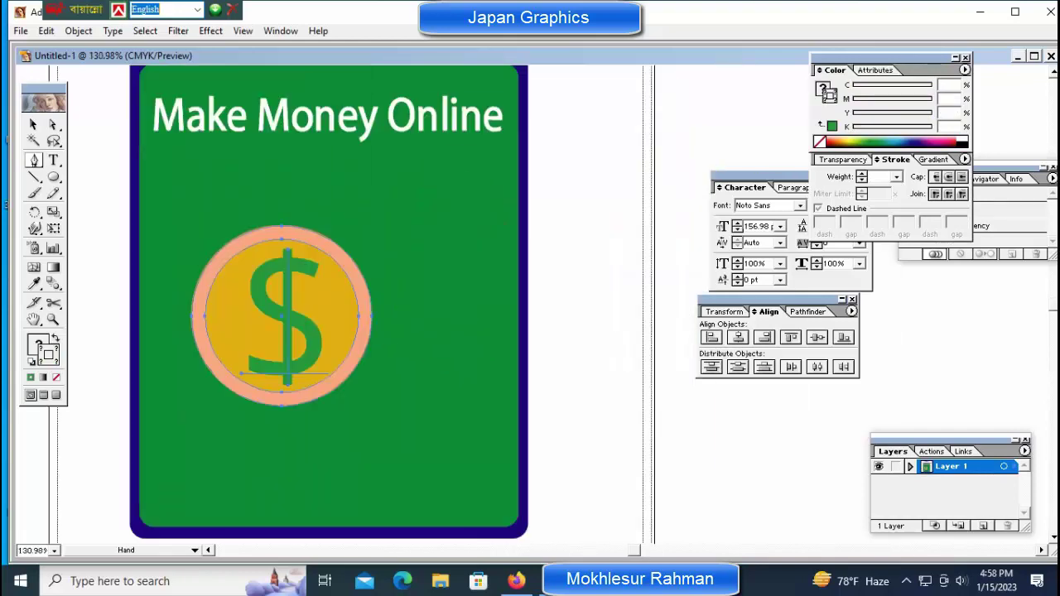